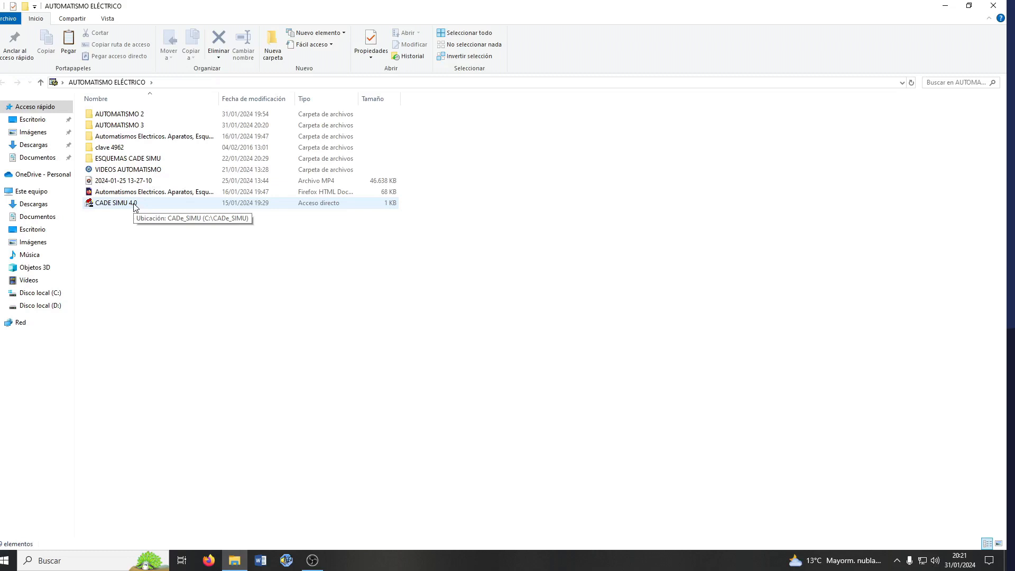
Launch CADe_SIMU 4.0 from the AUTOMATISMO ELÉCTRICO folder and enter the access key.
double_click(133, 203)
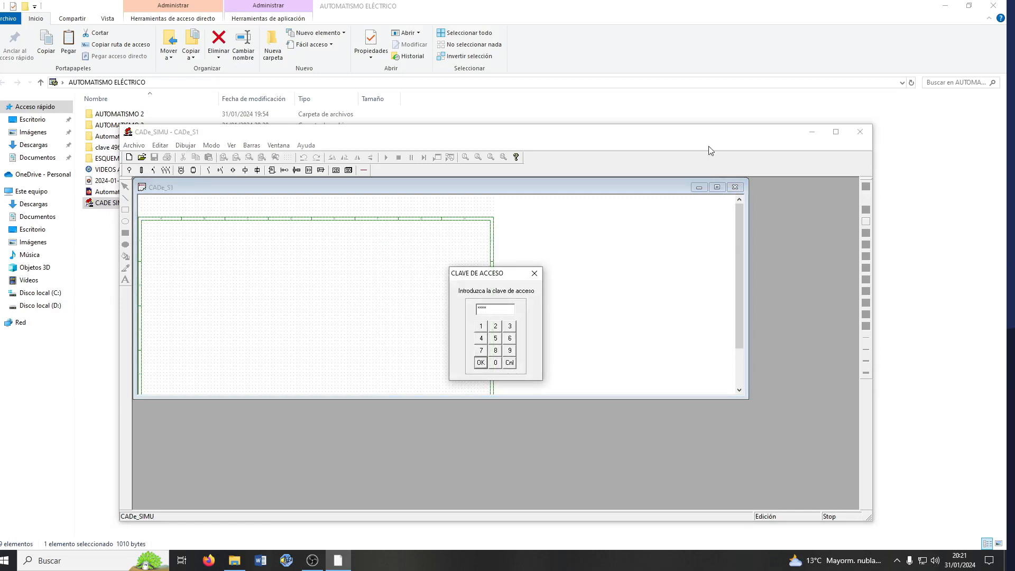
key("Return")
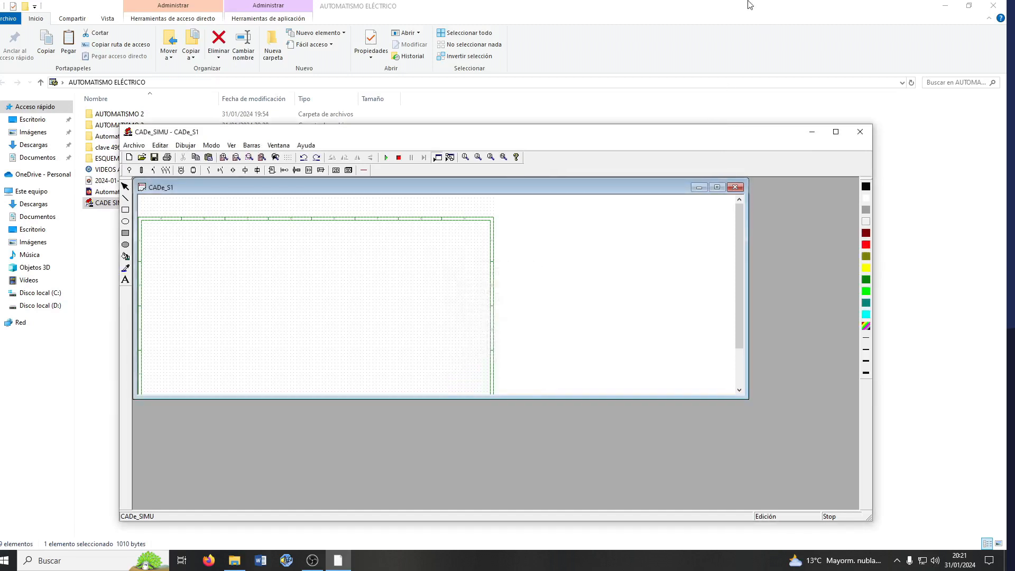
Maximize the drawing sheet and the program window, and enlarge the sheet by two zoom levels.
left_click(717, 187)
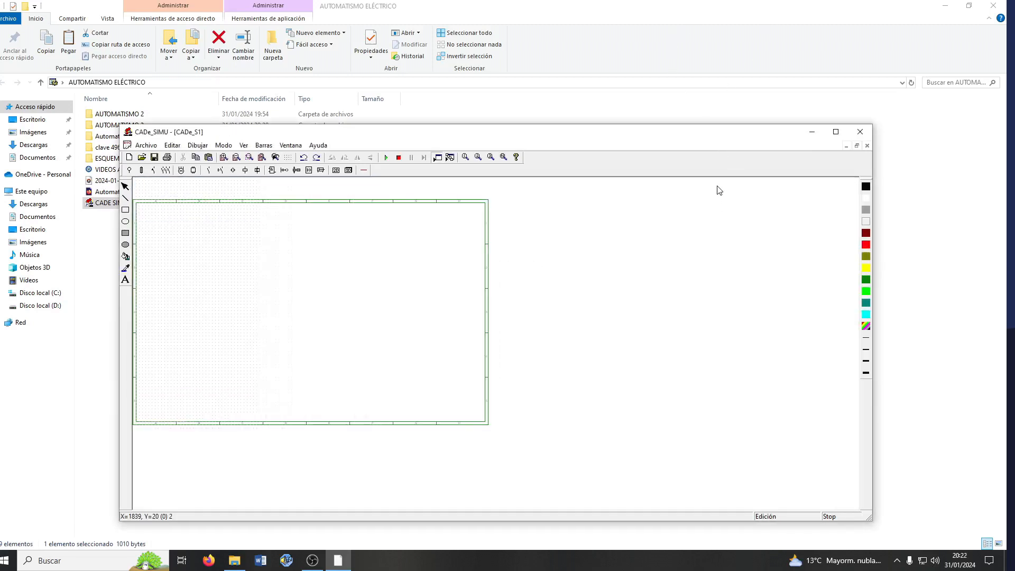
left_click(836, 131)
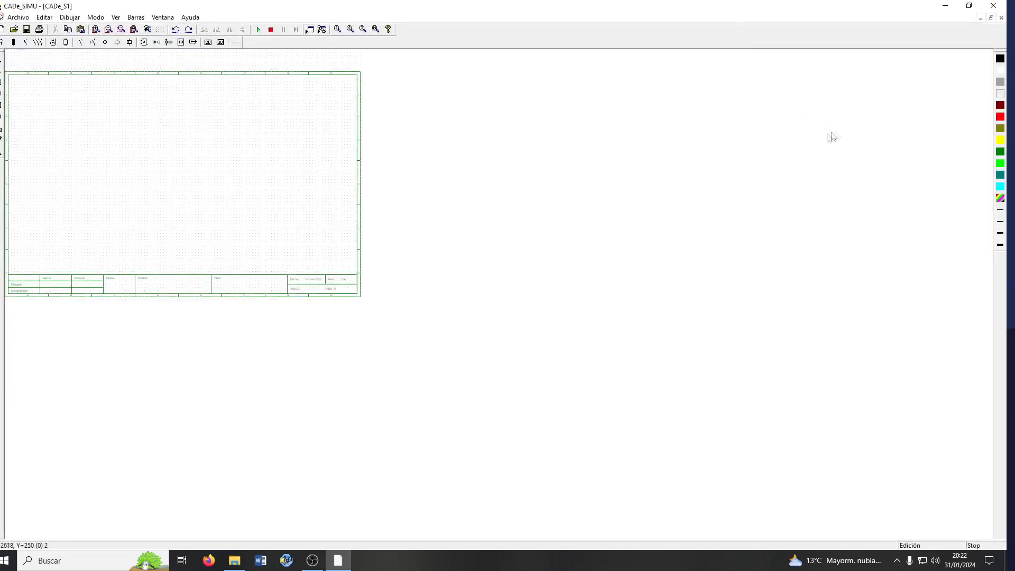
left_click(96, 29)
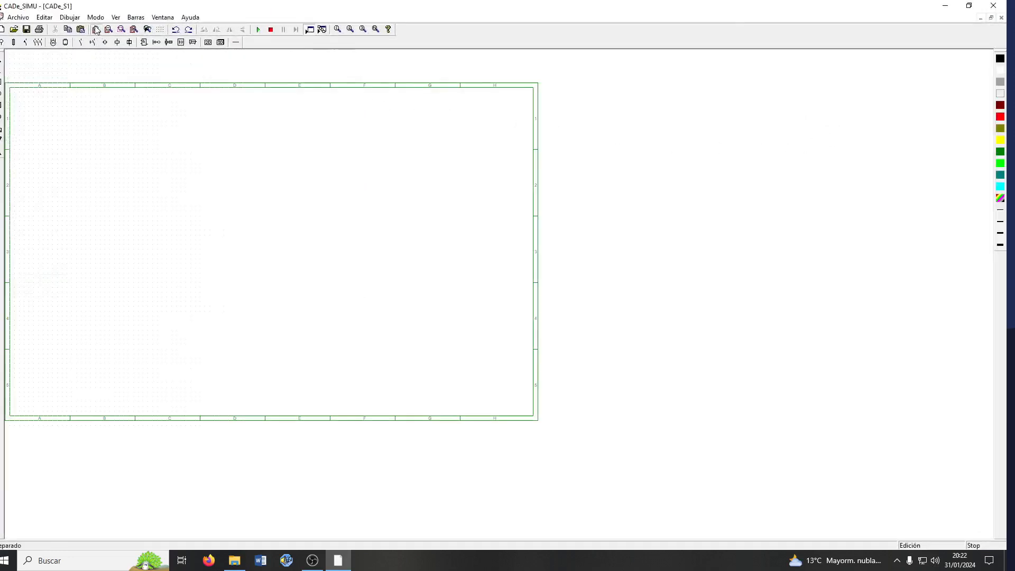
left_click(96, 29)
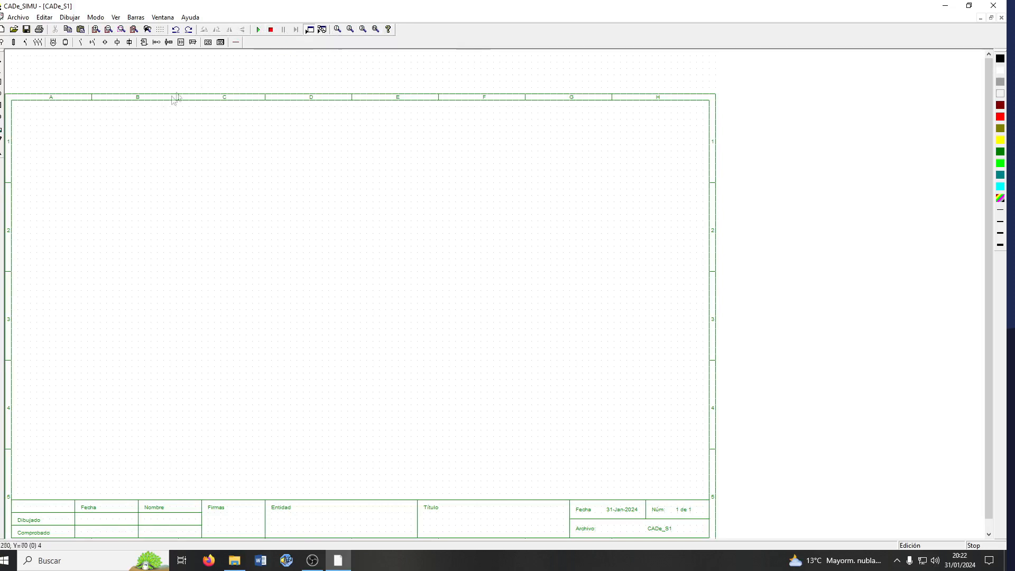
Place an L-N-PE power supply in sheet zone A1 and a fused disconnector with neutral in zone B1.
left_click(2, 44)
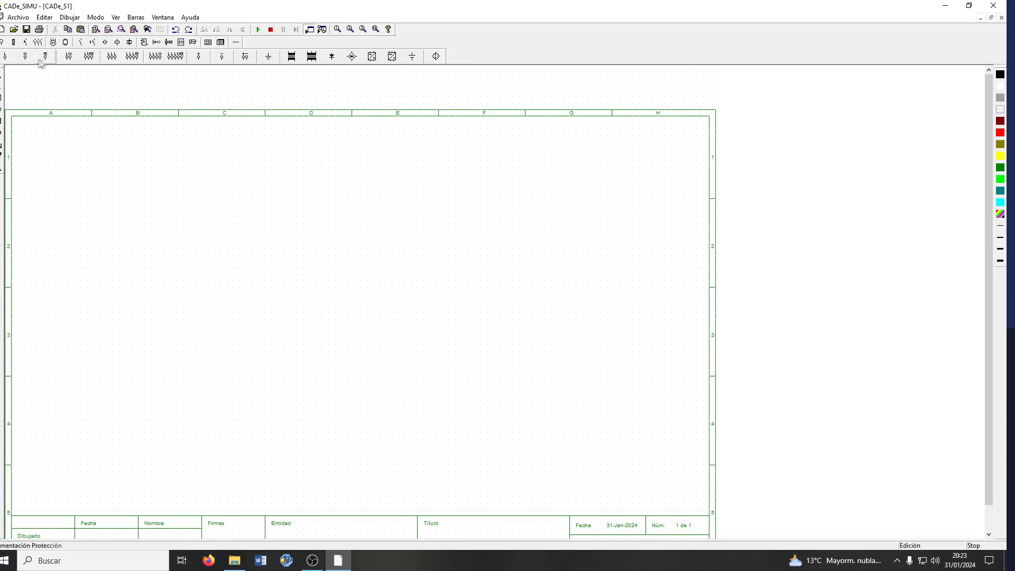
left_click(87, 58)
left_click(46, 181)
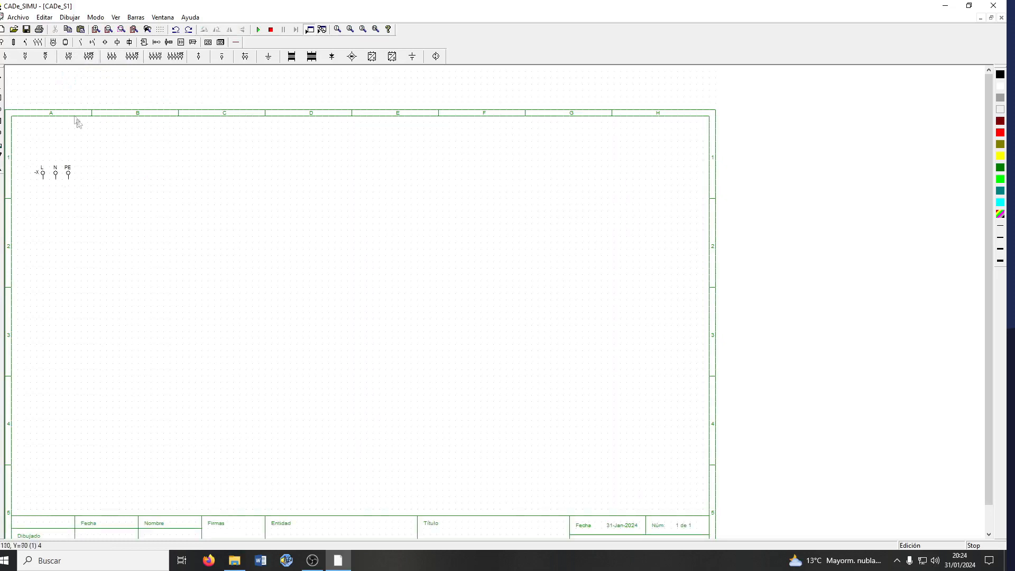
left_click(15, 43)
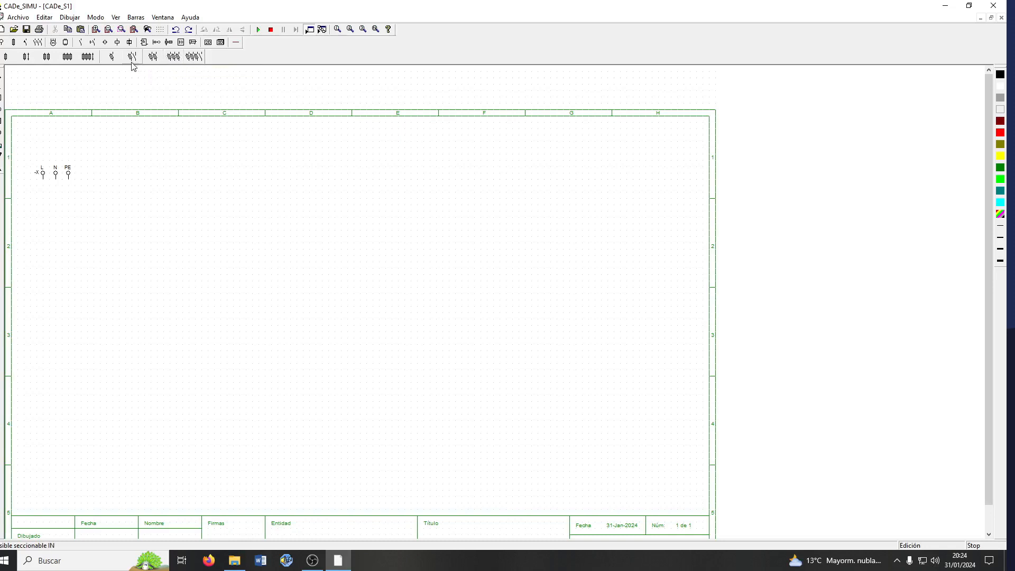
left_click(133, 167)
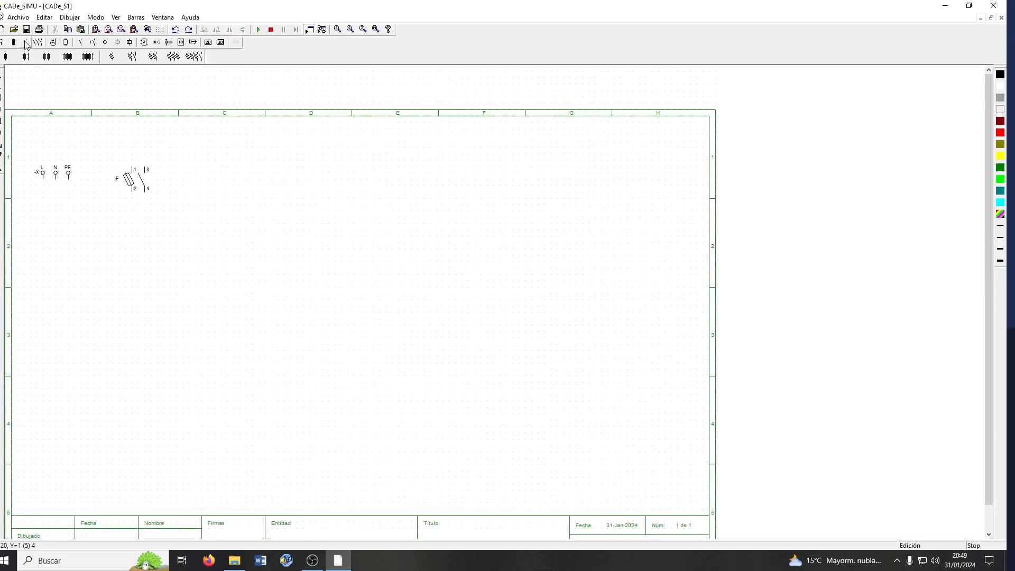
Place the surge protector with terminals 1, 2 and 3 in zone A2, below the power supply.
left_click(26, 44)
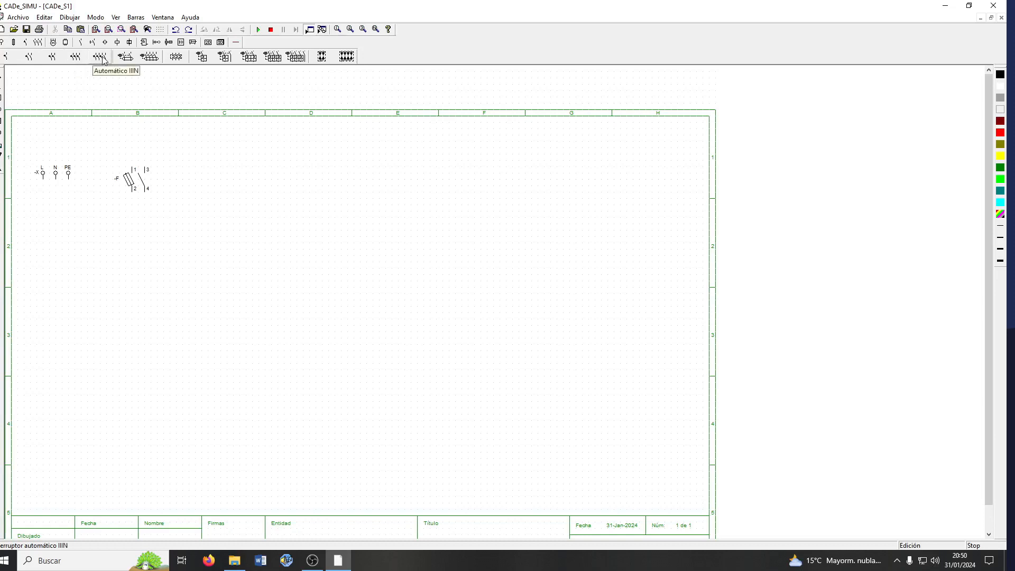
left_click(143, 58)
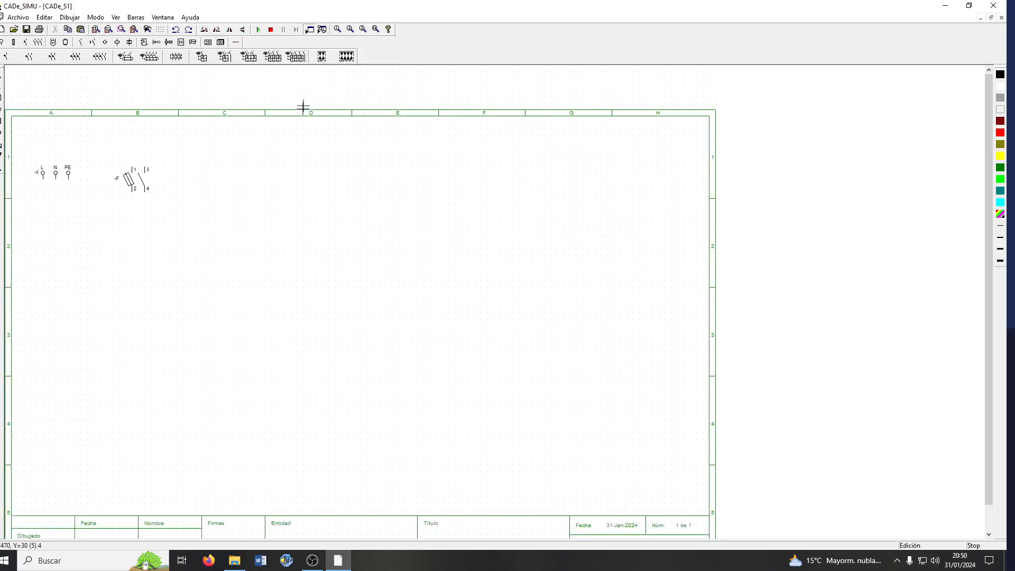
left_click(71, 258)
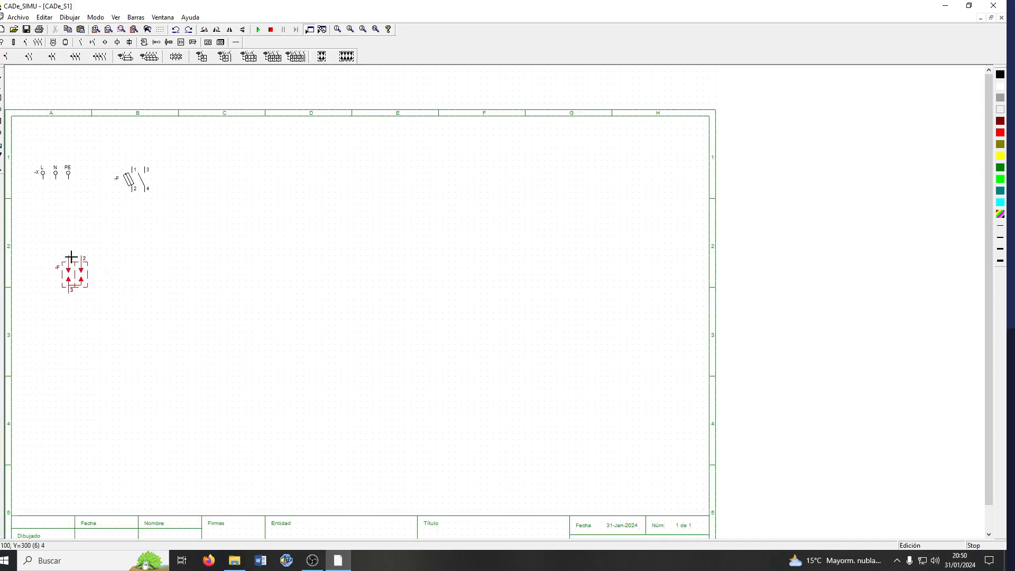
right_click(233, 240)
Place a four-pole switch (Interruptor IIII) in zone B2, beside the surge protector.
left_click(38, 42)
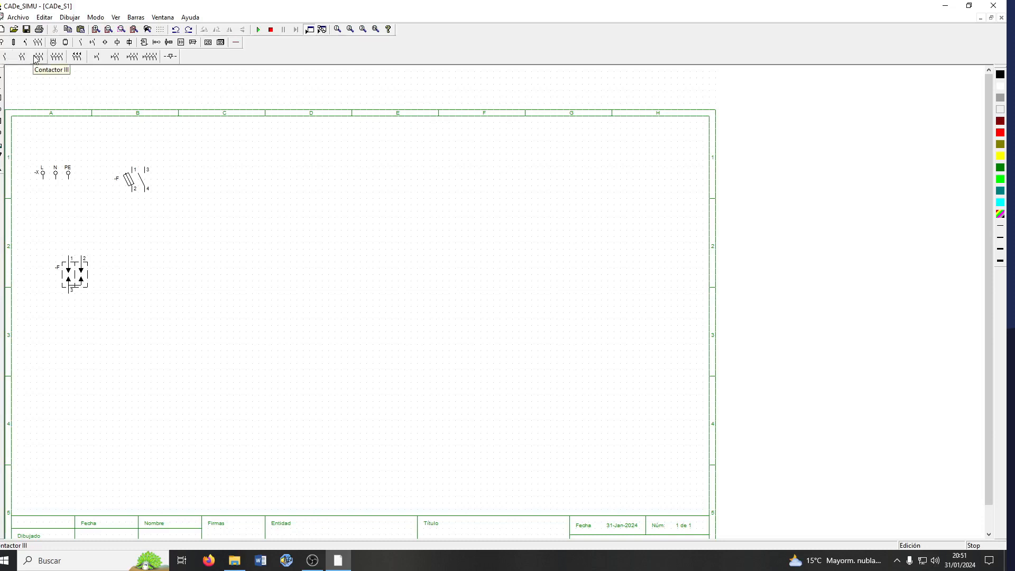
left_click(97, 58)
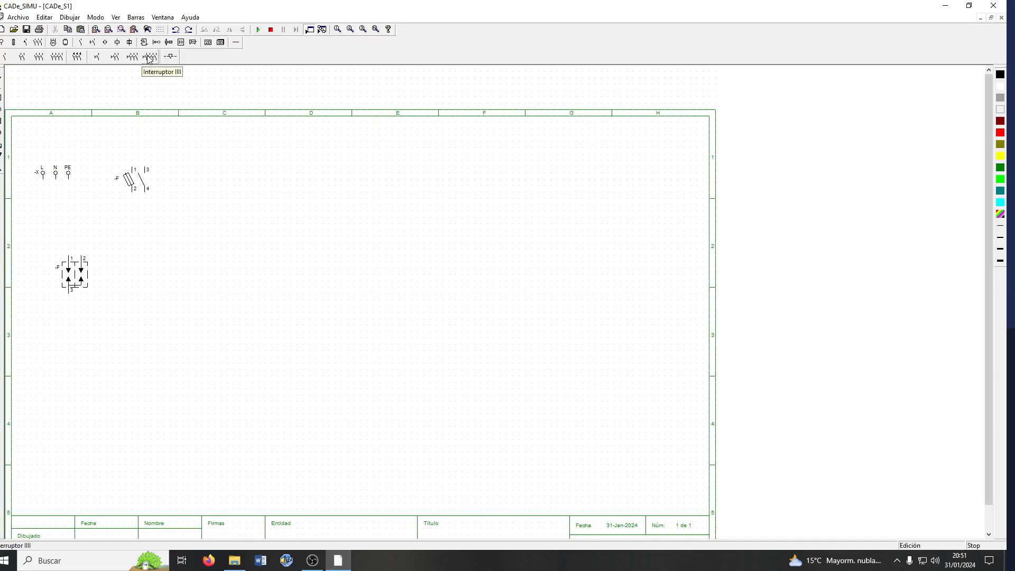
left_click(150, 59)
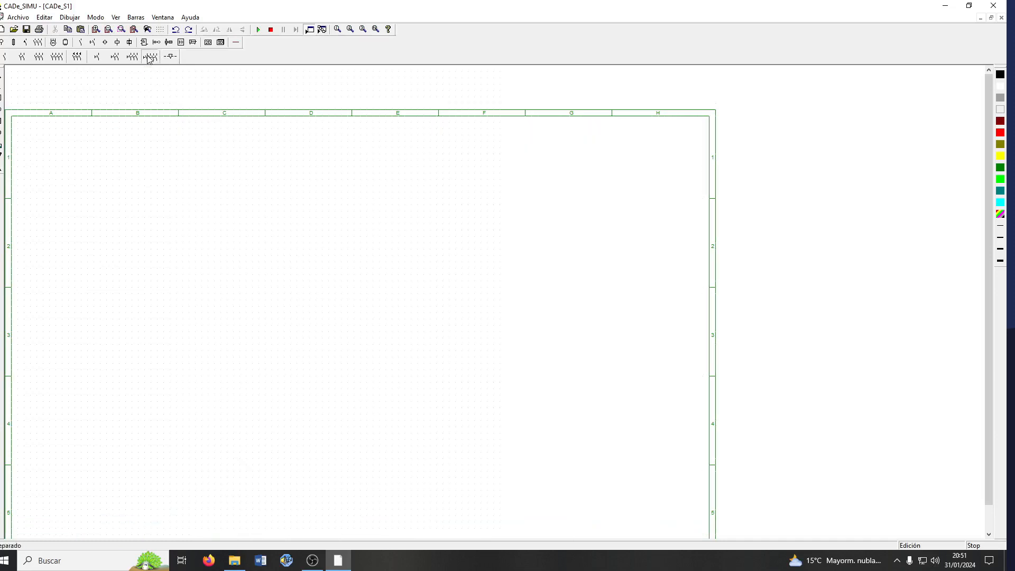
left_click(165, 270)
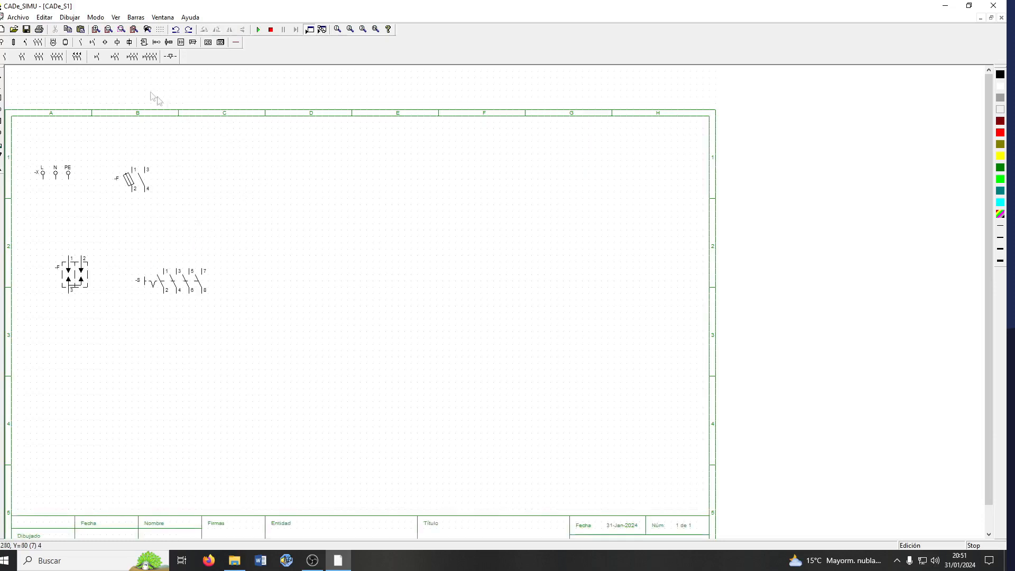
Place a three-phase AC motor with U1, V1, W1 and PE terminals in column C, beside the fused disconnector.
left_click(54, 43)
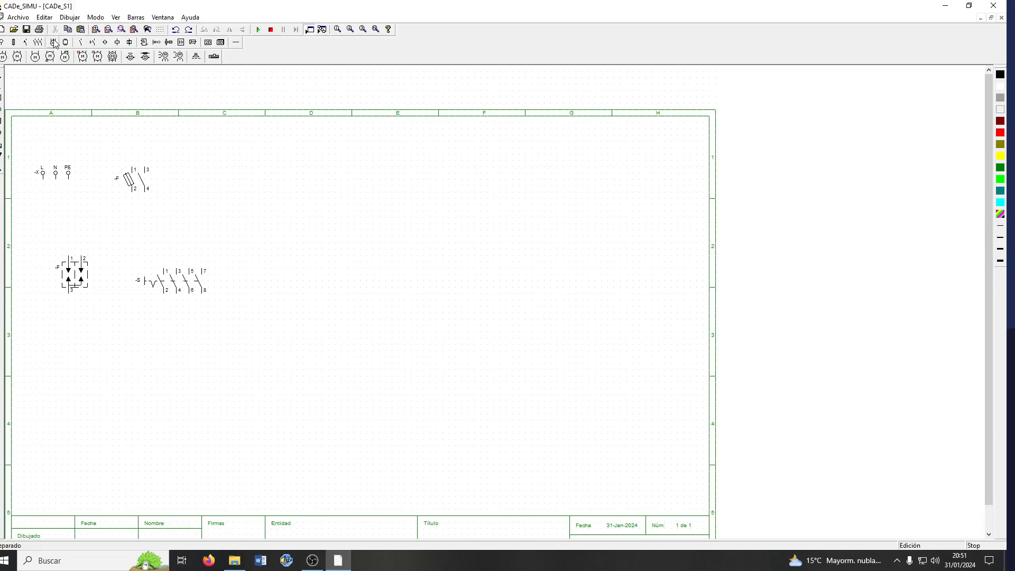
left_click(4, 57)
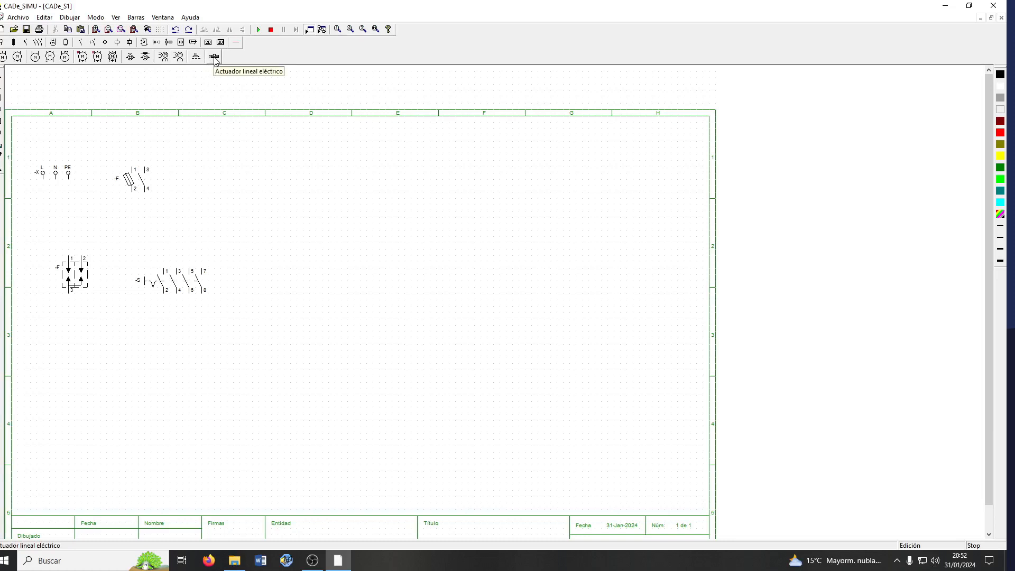
left_click(3, 58)
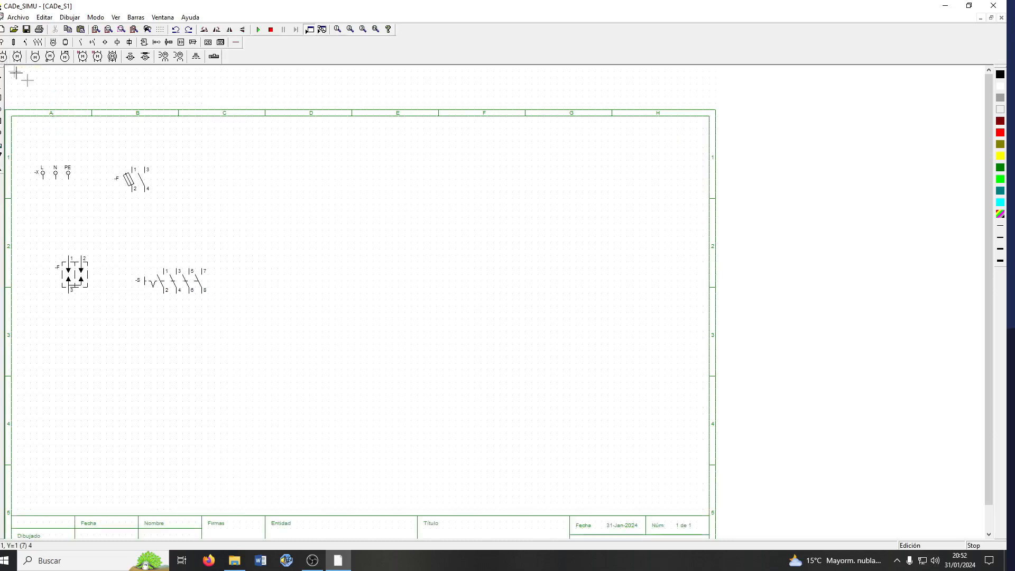
left_click(224, 181)
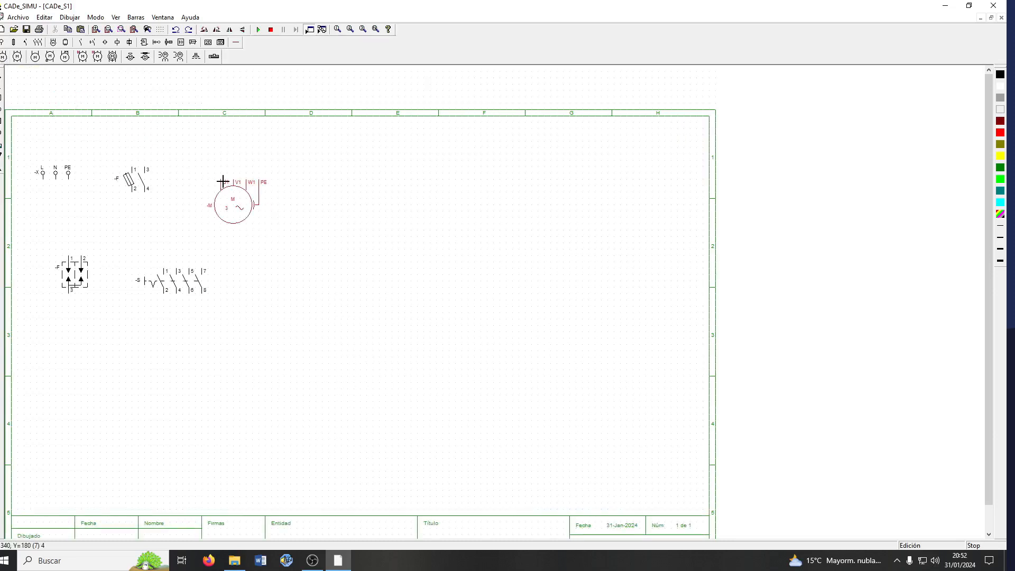
left_click(223, 181)
right_click(342, 179)
Place a unipolar stepper motor controller in column D, beside the four-pole switch.
left_click(65, 42)
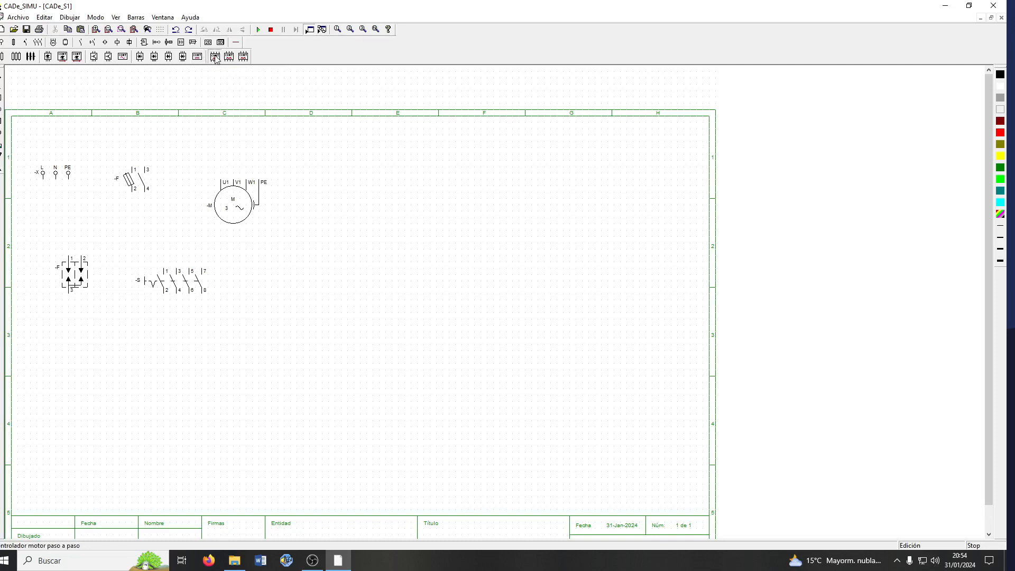
left_click(274, 269)
right_click(333, 223)
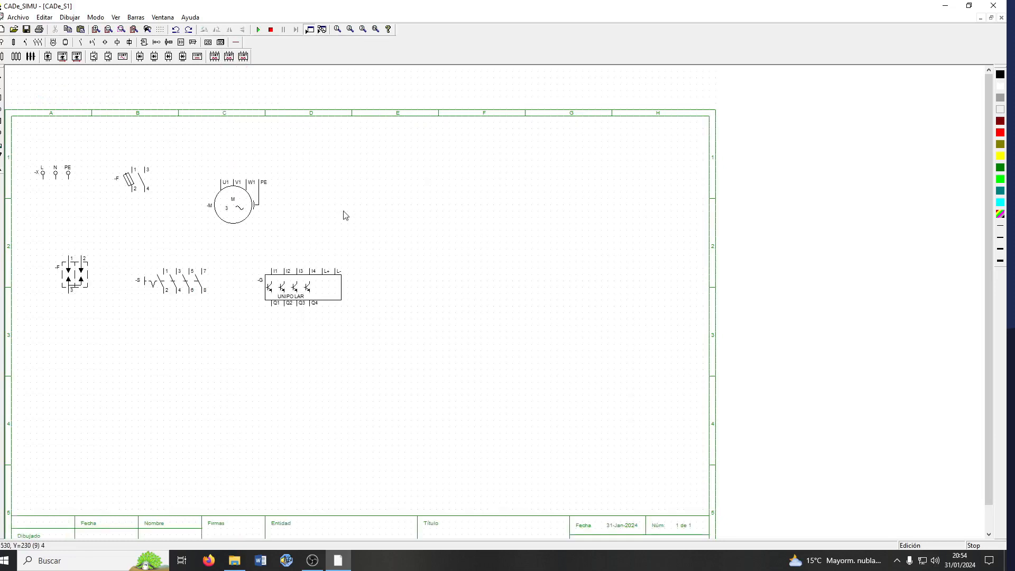
Place a time-delay NA-NC contact pair with terminals 55-56 and 57-58 in column A, below the surge protector.
left_click(82, 43)
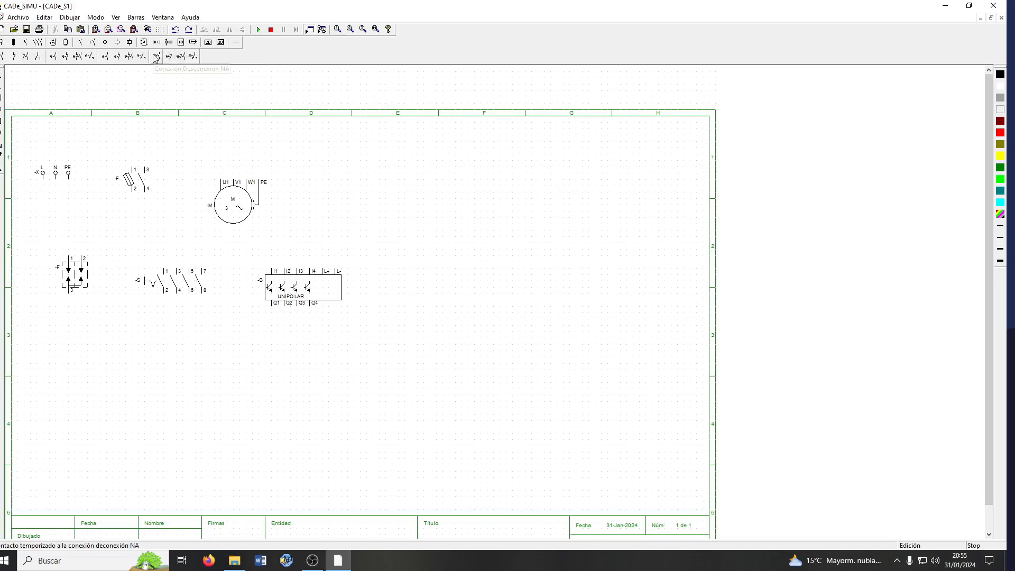
left_click(132, 58)
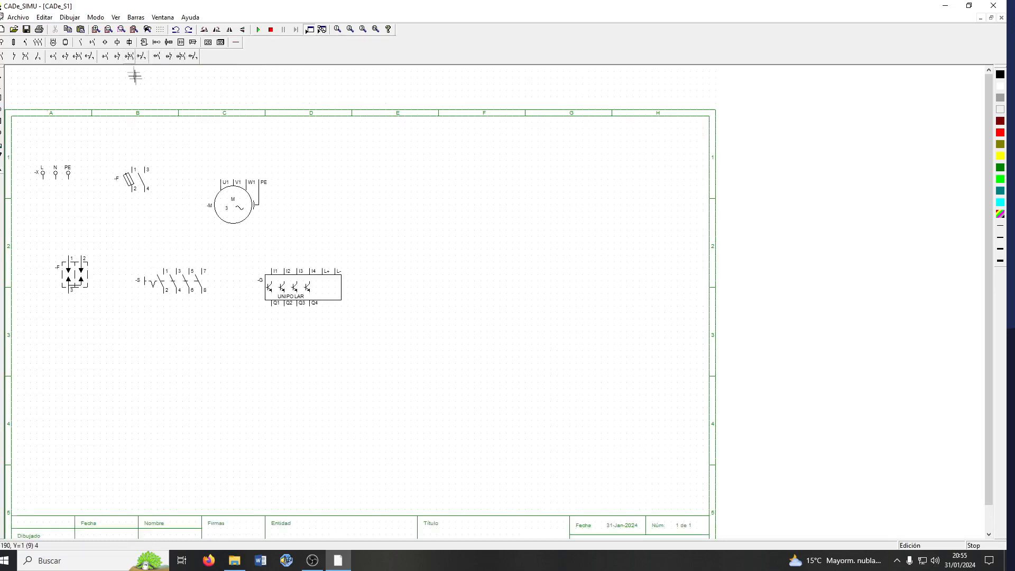
left_click(60, 360)
right_click(113, 340)
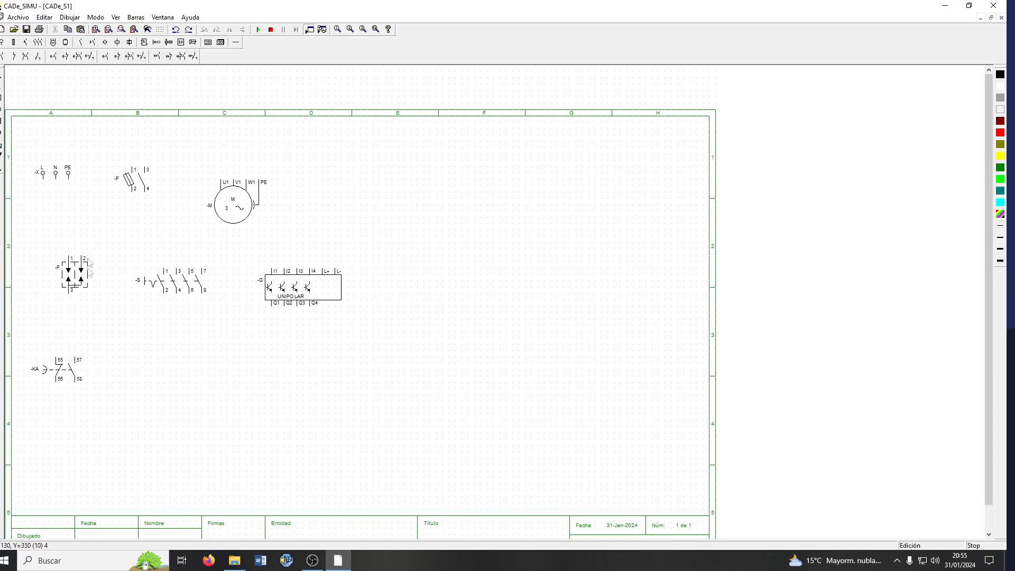
Place a thermal relay changeover contact with terminals 95, 96 and 98 in column B, below the four-pole switch.
left_click(93, 43)
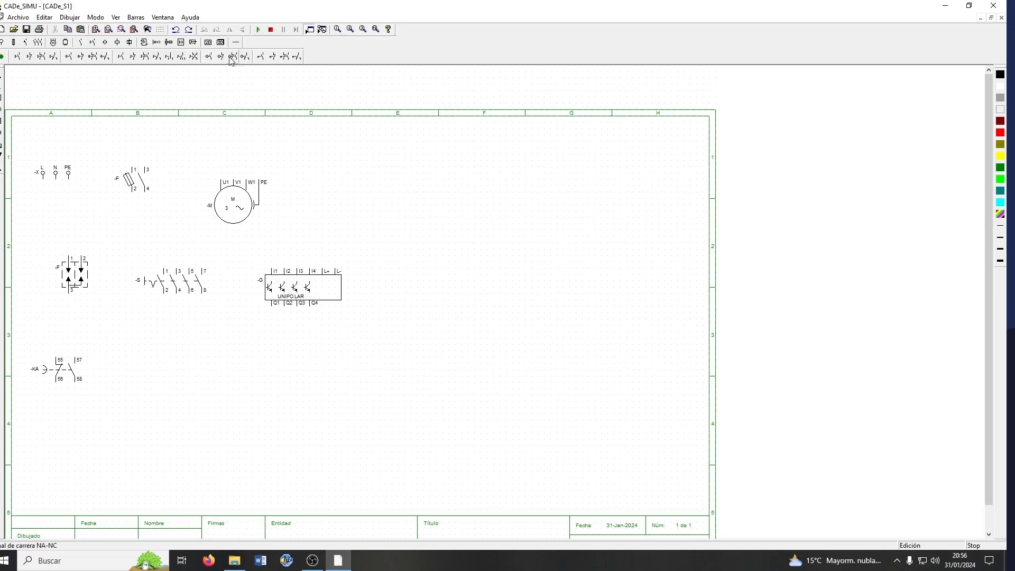
left_click(297, 58)
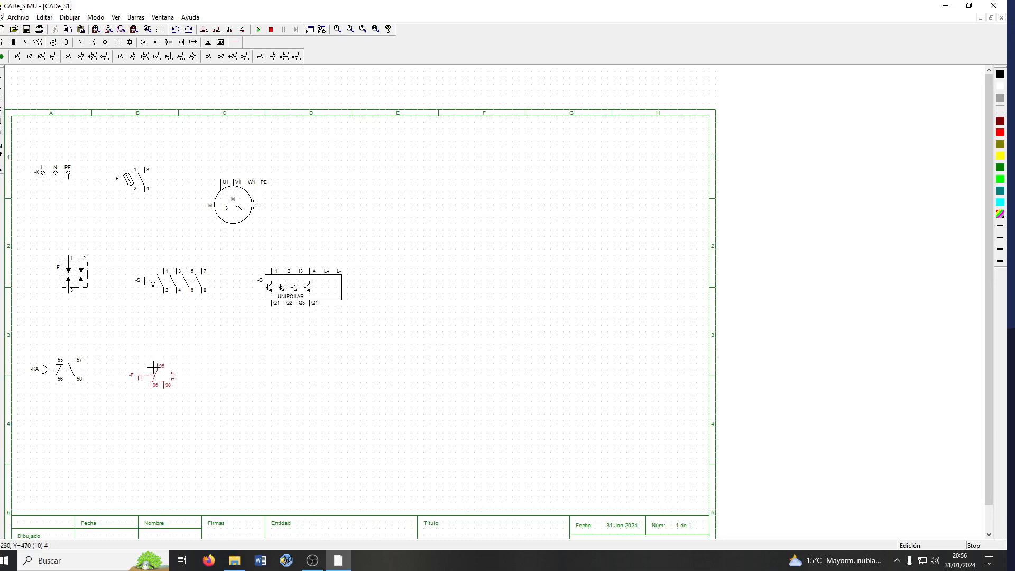
left_click(153, 366)
Place a photoelectric sensor with relay output in column D, beside the three-phase motor.
left_click(107, 43)
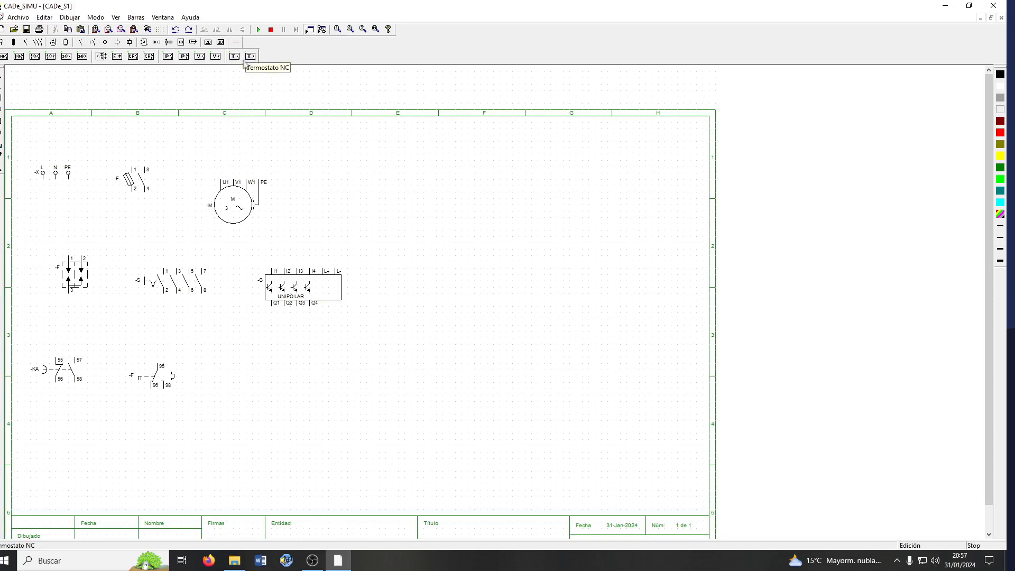
left_click(101, 57)
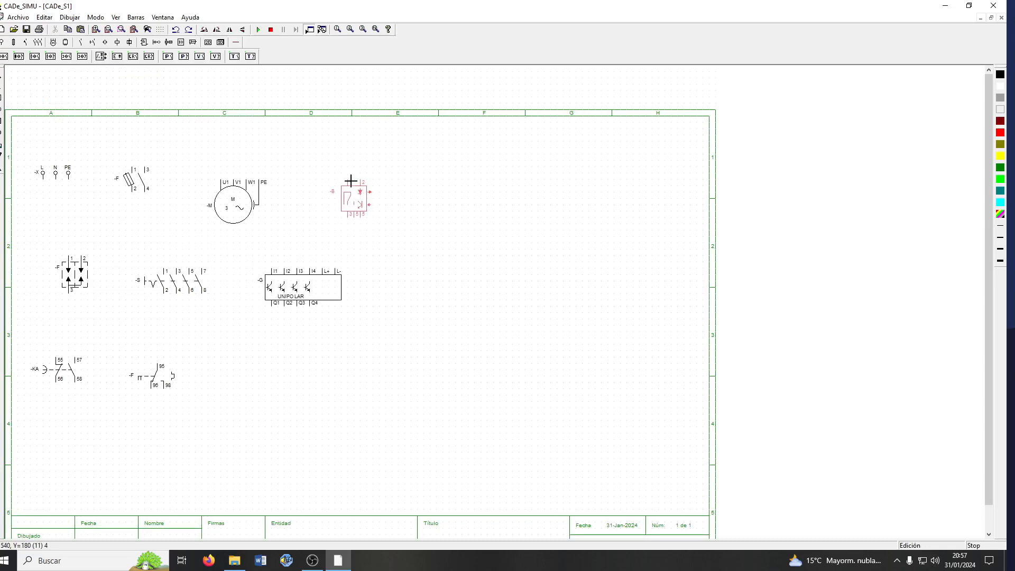
left_click(350, 177)
right_click(350, 177)
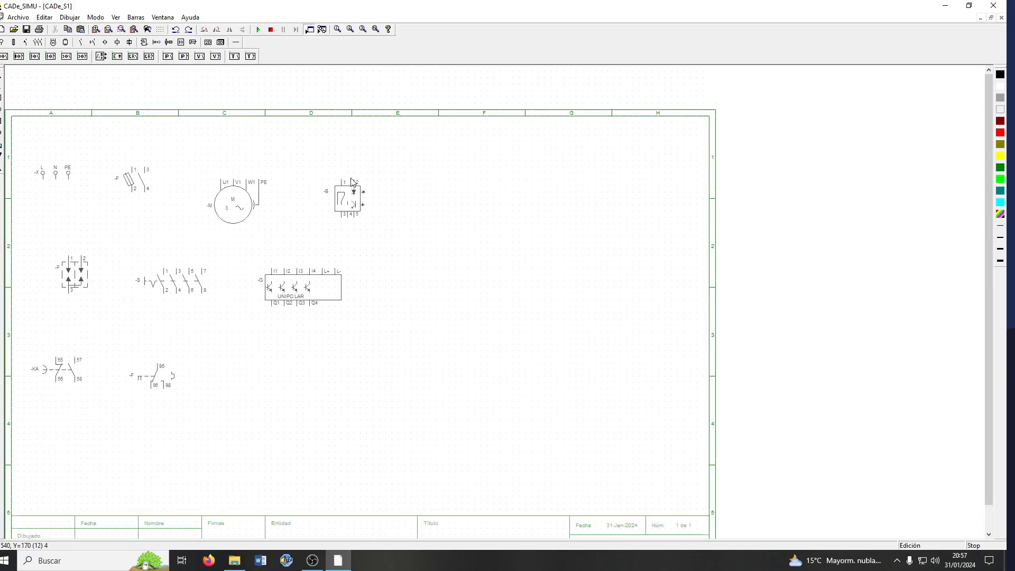
Place a horn with terminals X1 and X2 in zone C4, beside the thermal relay contact.
left_click(118, 42)
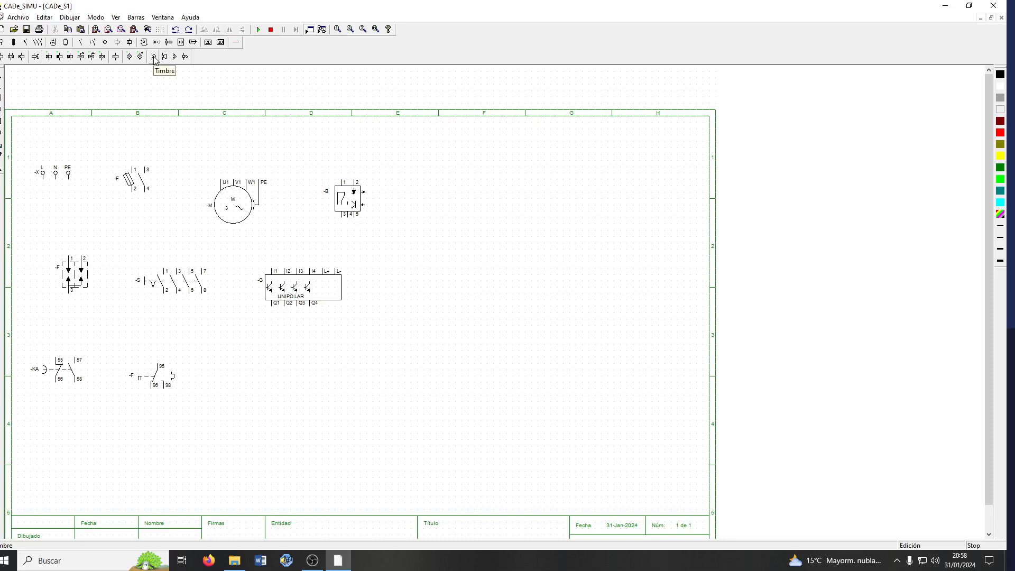
left_click(185, 57)
left_click(243, 377)
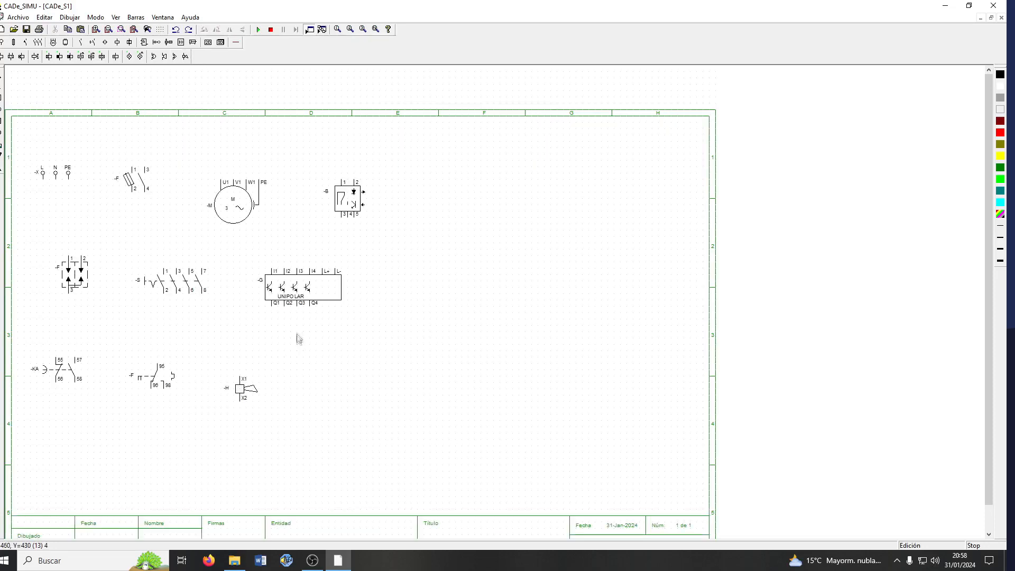
Place a four-pole contact symbol with terminals 1 to 8 and a U coil with A1-A2 terminals in column D, beside the horn.
left_click(130, 45)
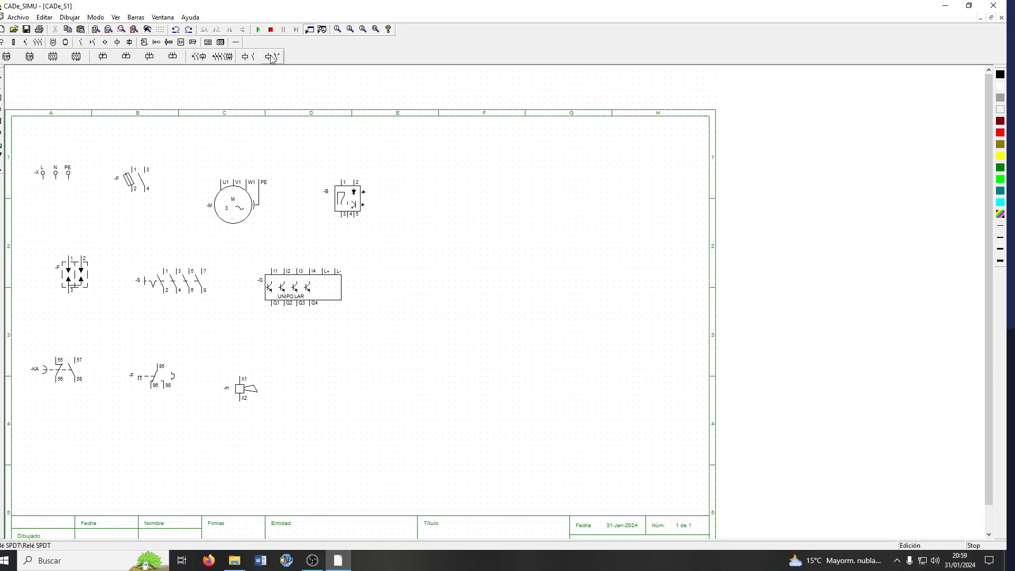
left_click(222, 57)
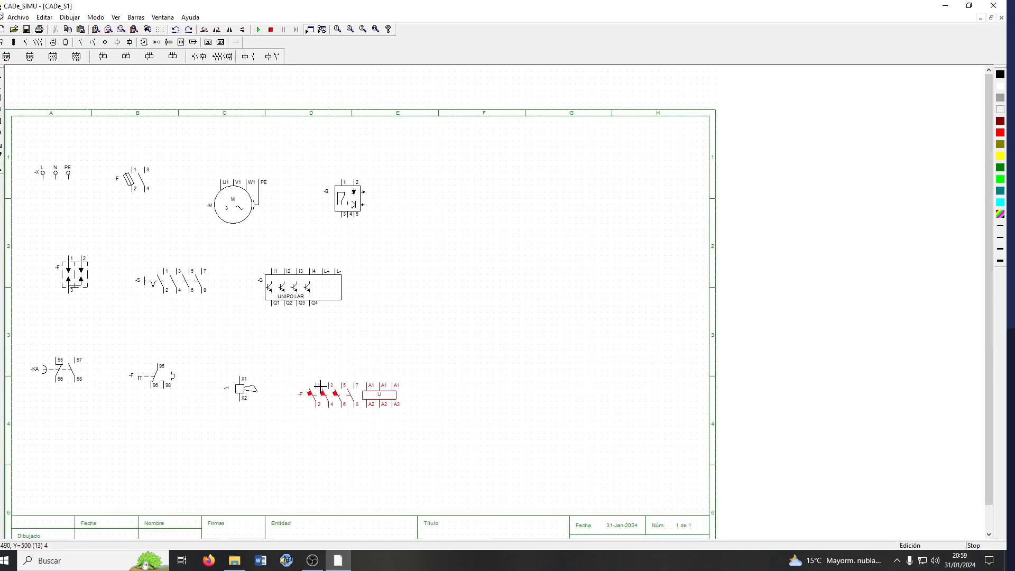
left_click(317, 378)
key("Escape")
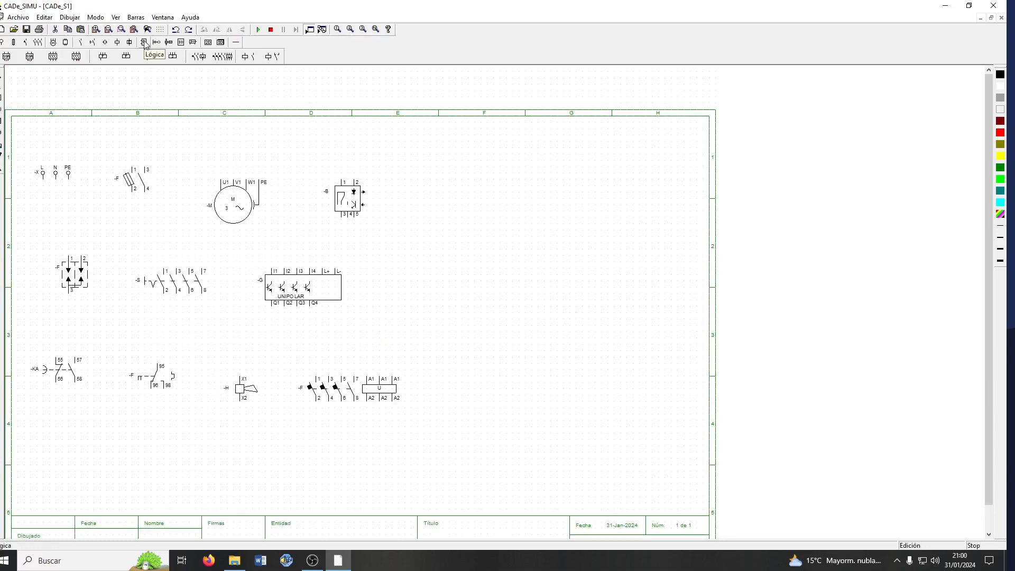
Place a seven-segment display with inputs a, b, c and d in zone A4, below the time-delay contact pair.
left_click(144, 43)
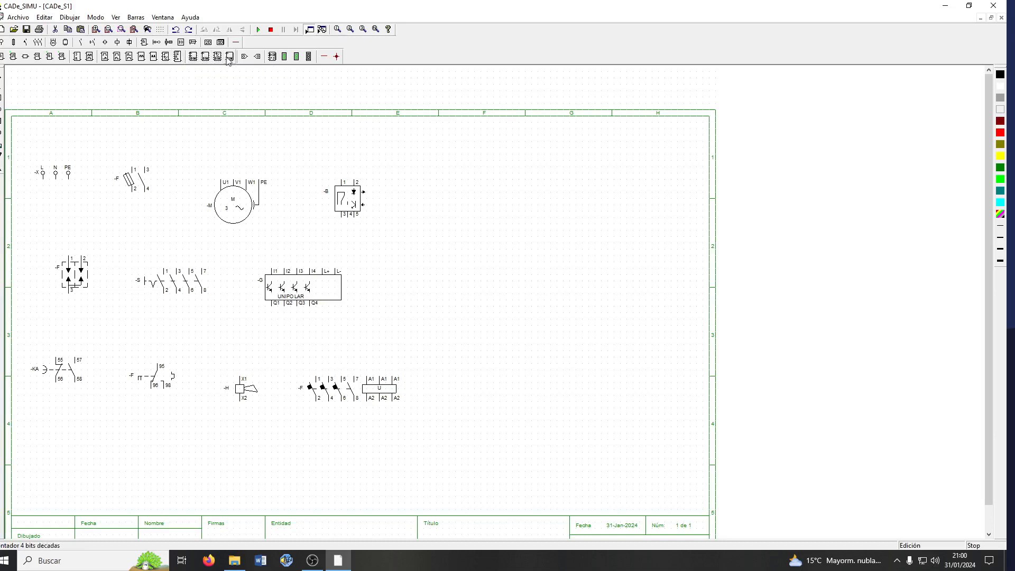
left_click(285, 57)
left_click(67, 465)
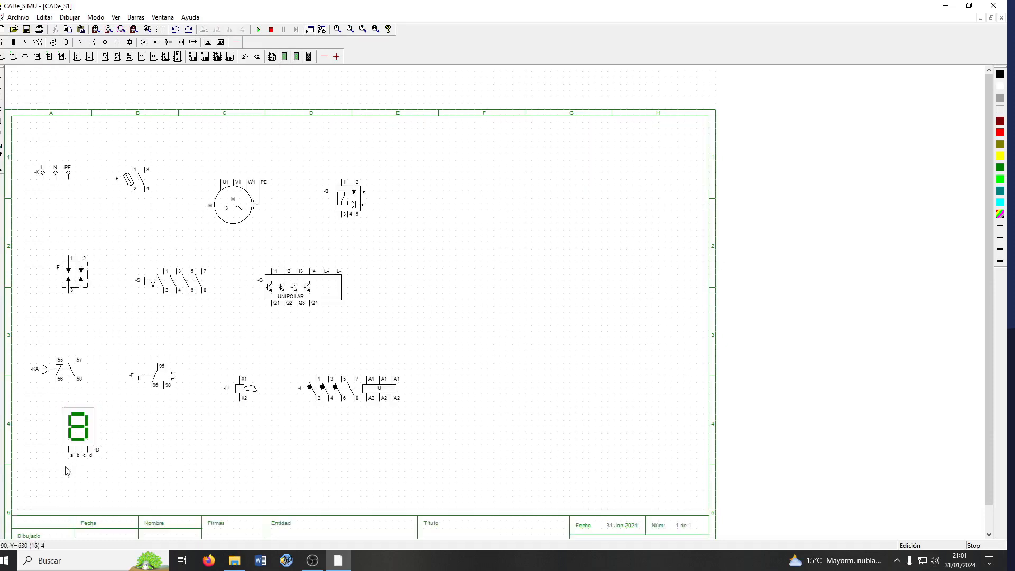
Place a normally closed ladder contact in zone B4, beside the seven-segment display.
left_click(157, 43)
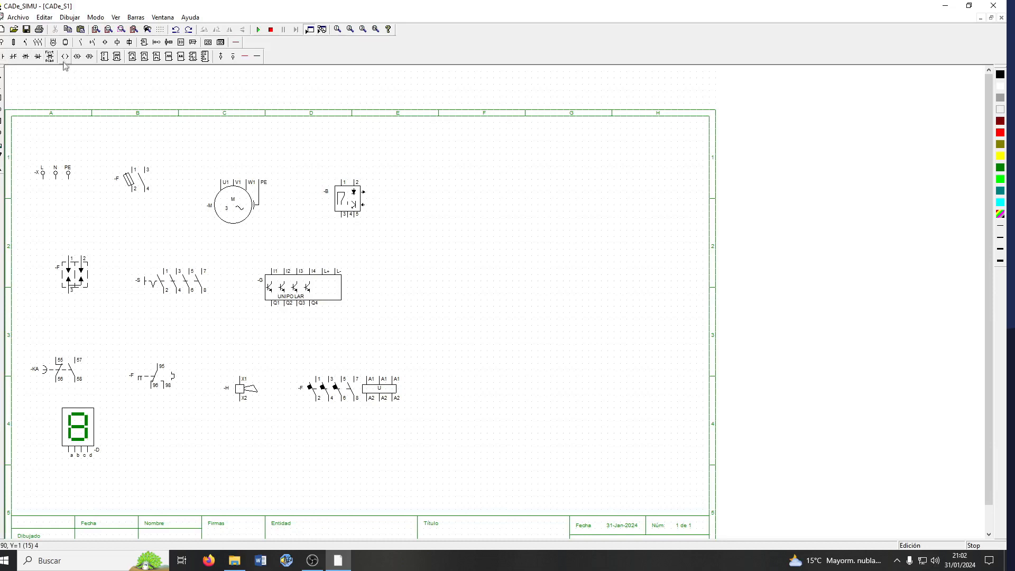
left_click(13, 57)
left_click(176, 446)
Place the CPU 1214C AC/DC/RLY PLC image across columns E to H.
left_click(169, 43)
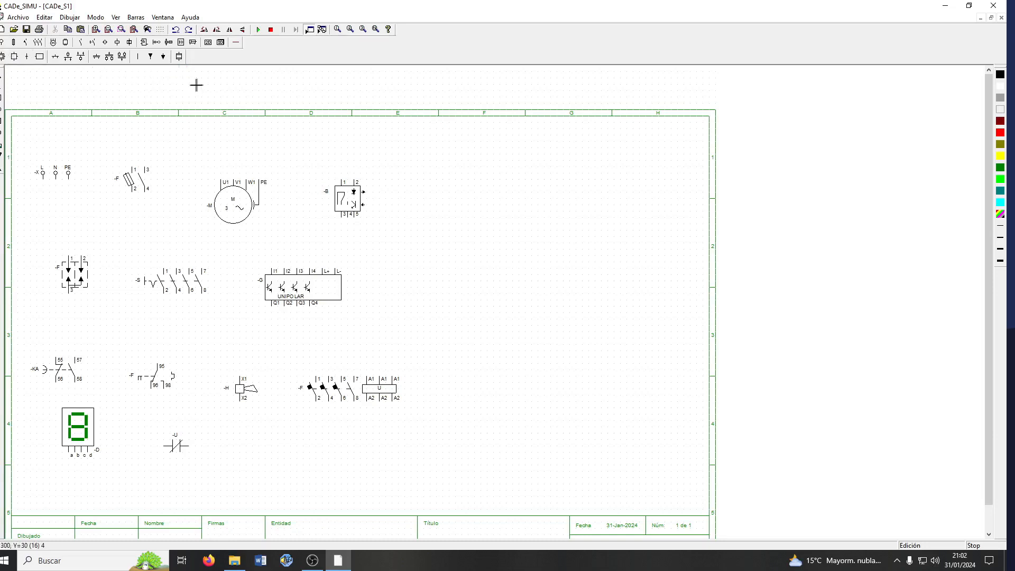
left_click(181, 43)
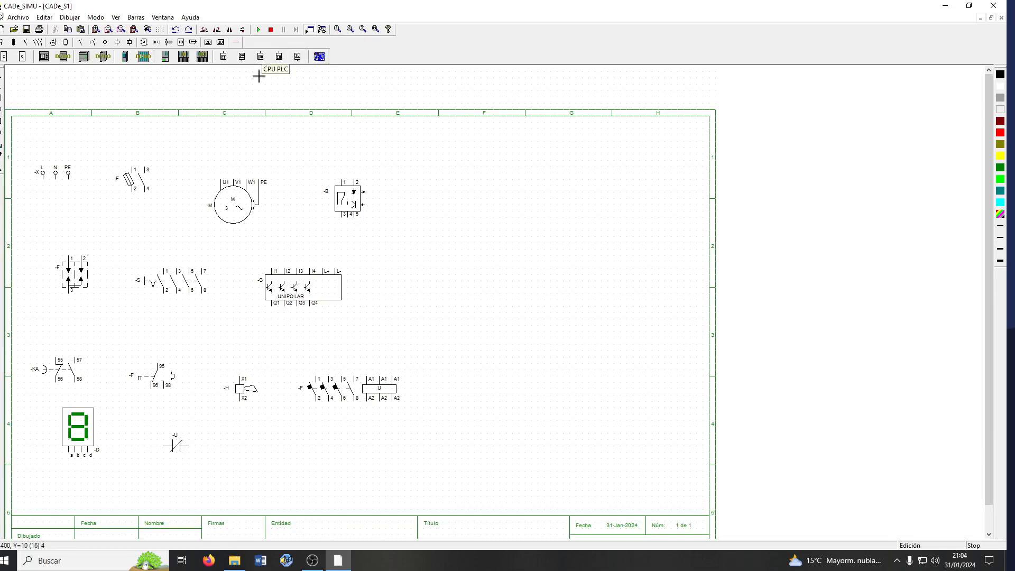
left_click(86, 58)
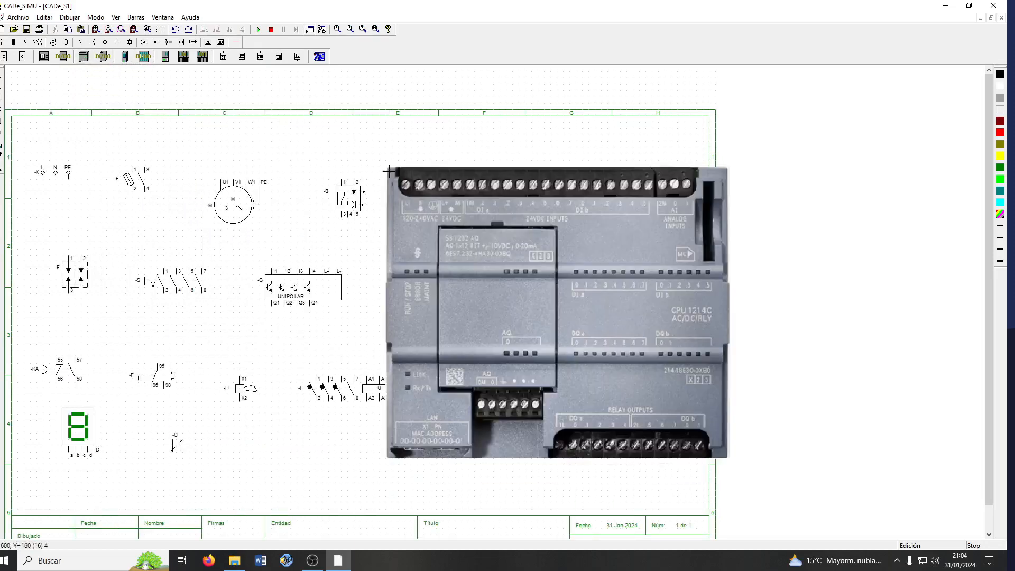
left_click(380, 142)
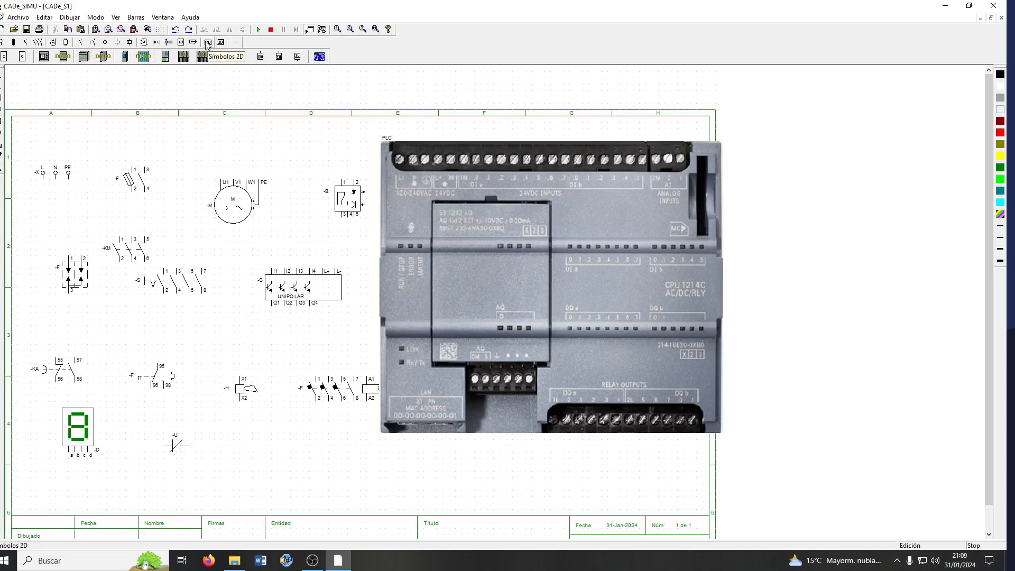
Place a 2D four-pole residual-current breaker image in columns B and C, and shift it slightly lower beside the unipolar driver.
left_click(209, 43)
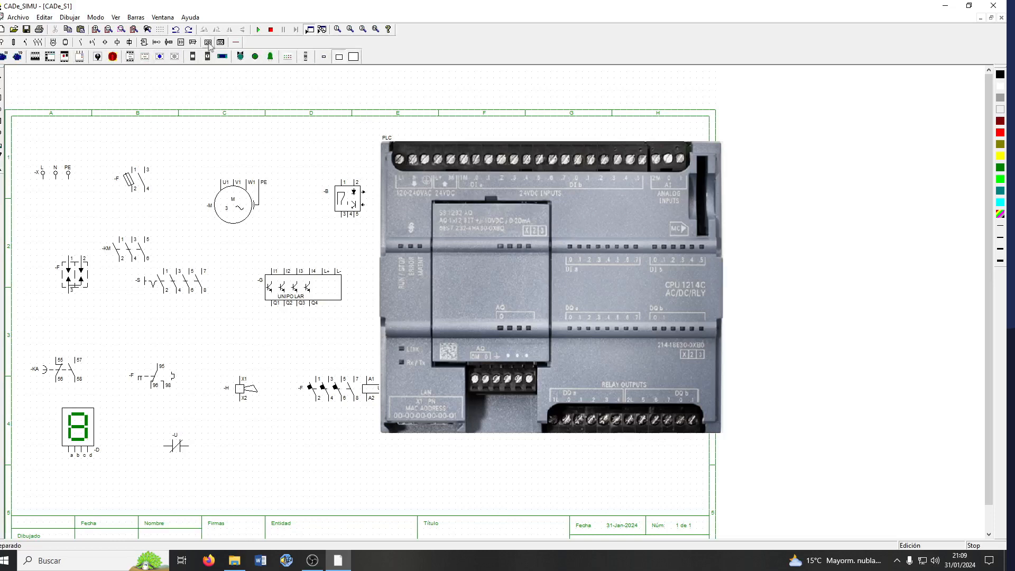
left_click(50, 56)
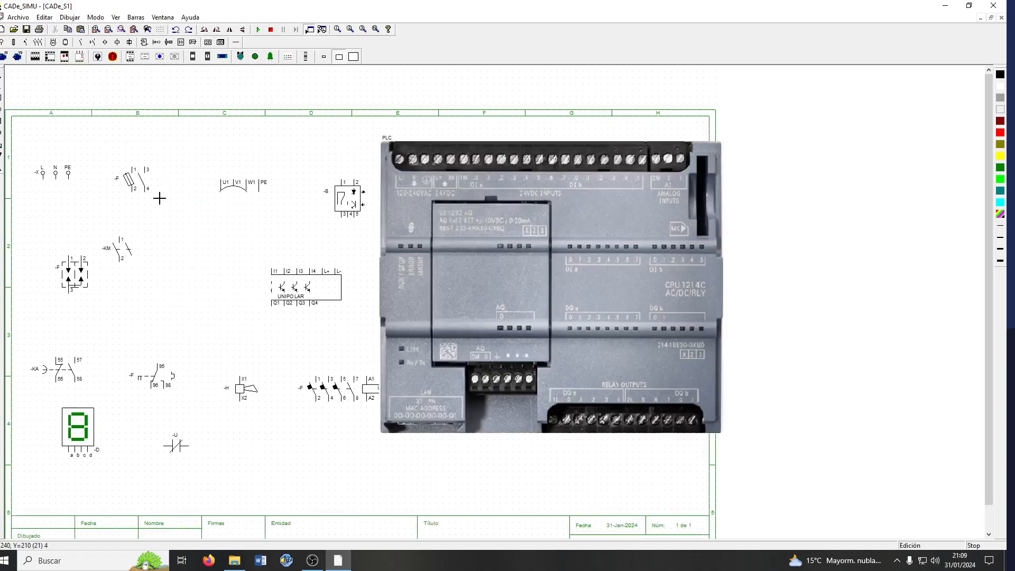
left_click(142, 223)
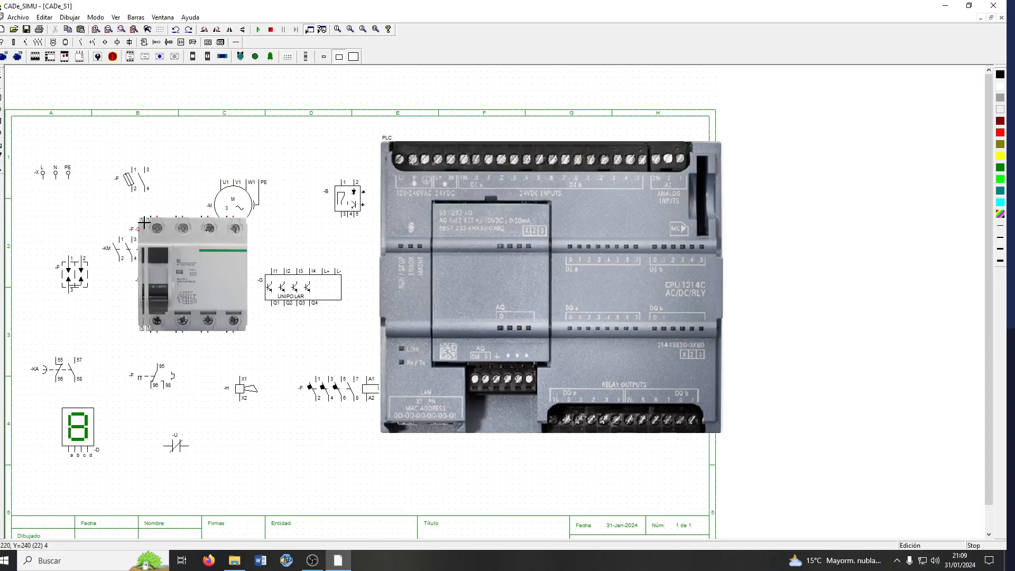
right_click(145, 222)
left_click_drag(217, 287, 226, 316)
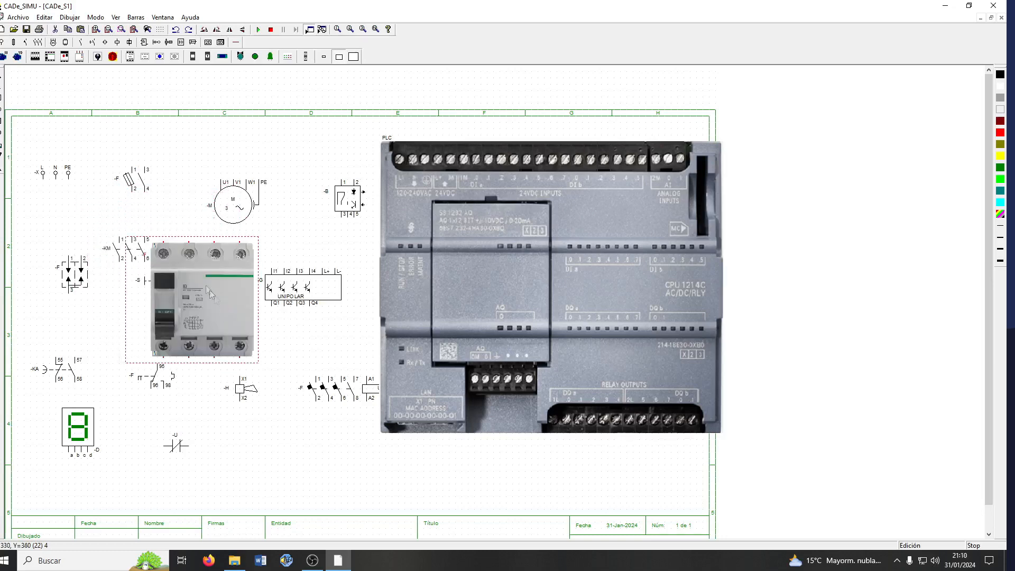
Delete all the symbols, the PLC and the breaker image from the sheet.
left_click(71, 177)
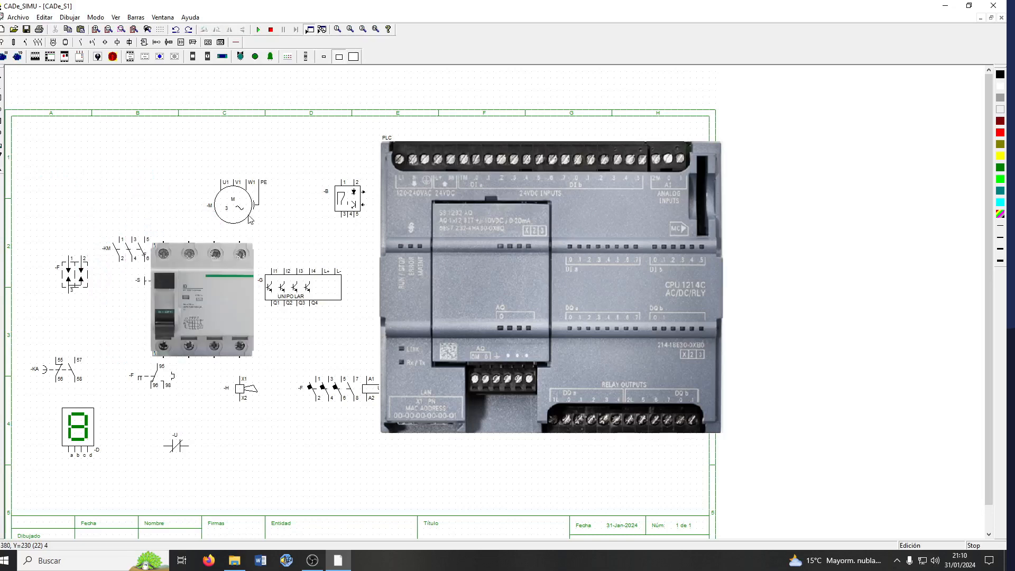
key("Delete")
key("Delete")
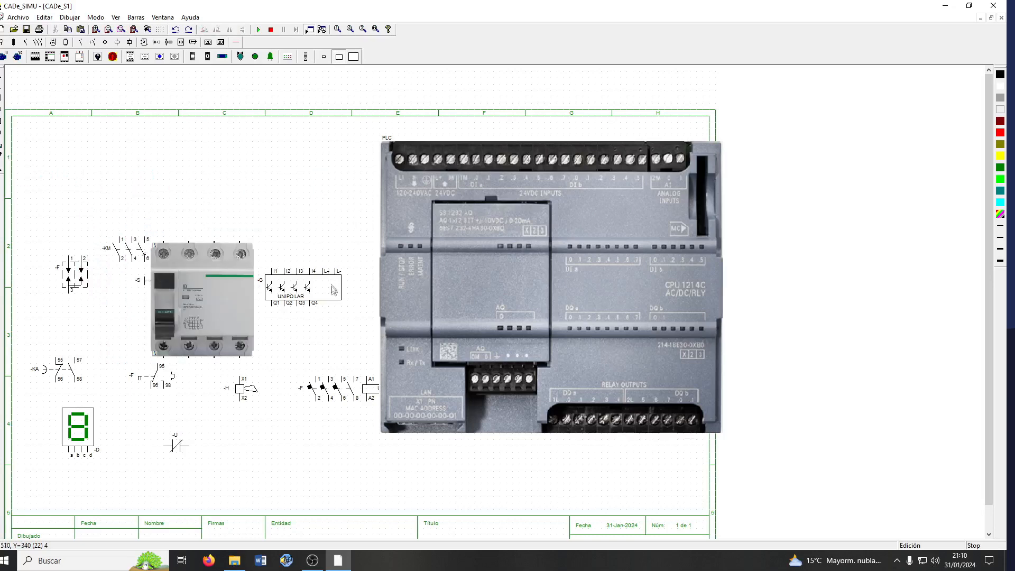
key("Delete")
key("Delete")
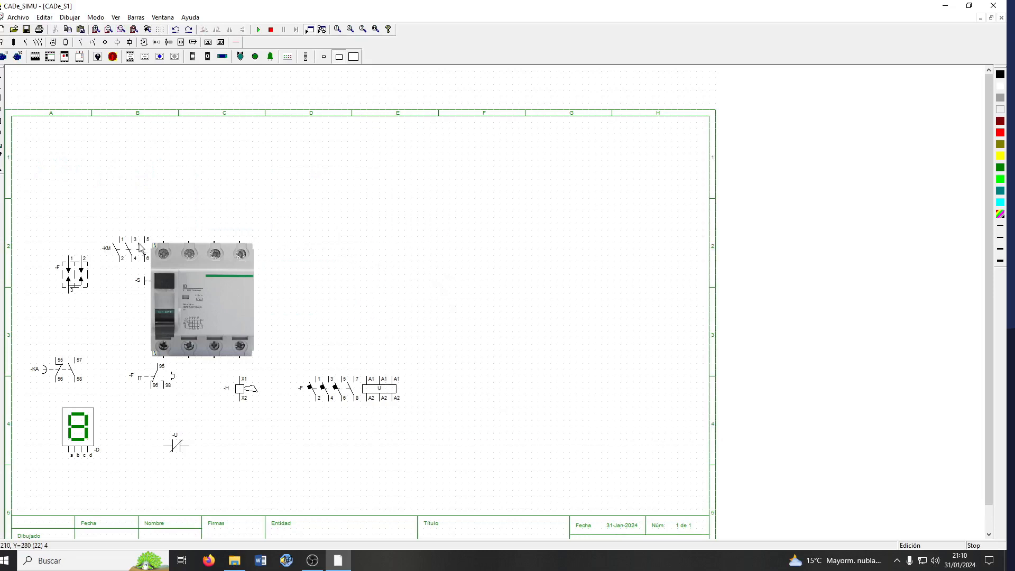
key("Delete")
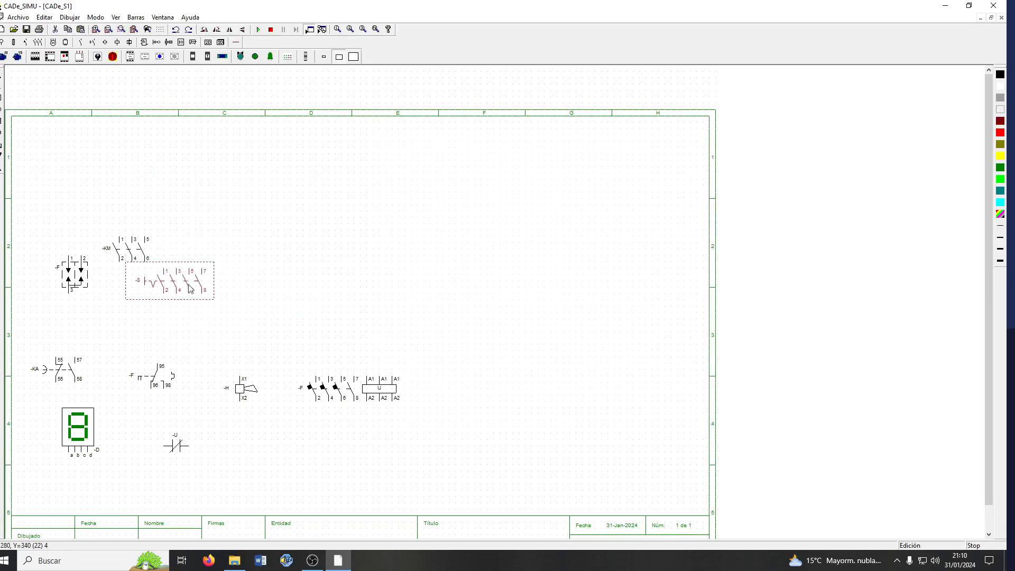
key("Delete")
key("Delete")
key("Delete")
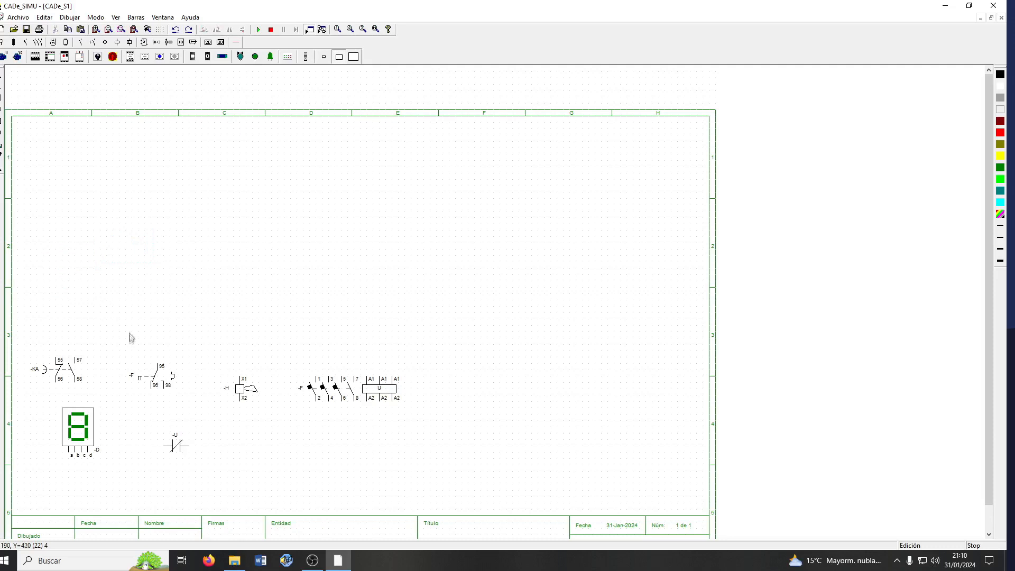
key("Delete")
key("Delete")
key("Delete")
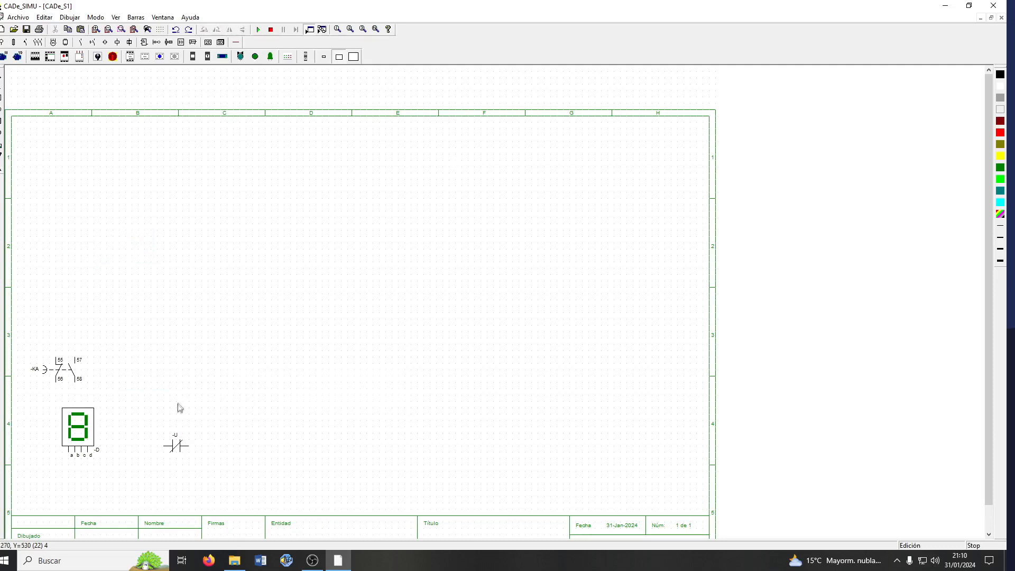
left_click(175, 449)
key("Delete")
left_click(78, 428)
key("Delete")
left_click(76, 373)
key("Delete")
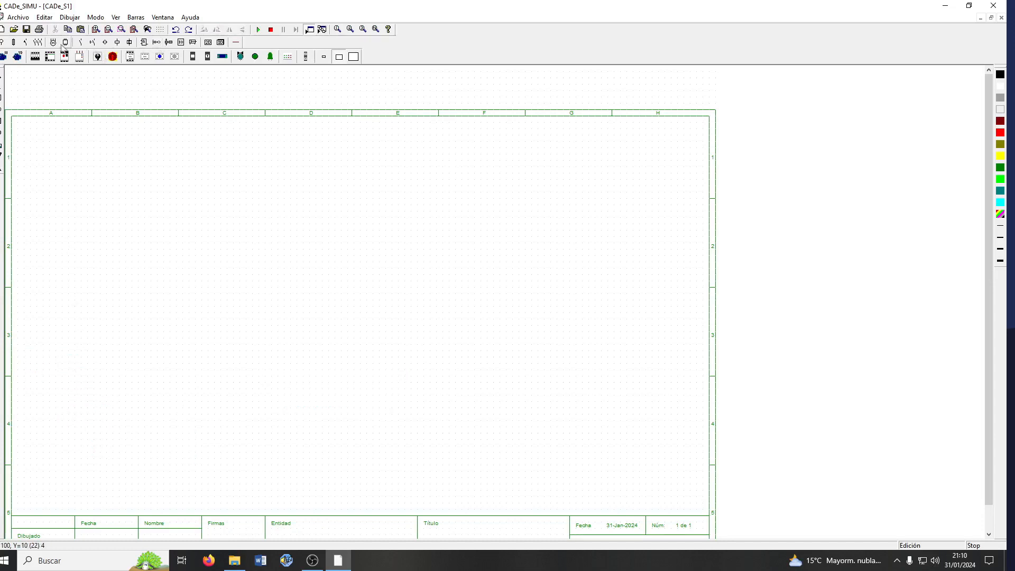
Place a 2D four-pole residual-current breaker on the empty sheet and move it to columns C and D, around row 3.
left_click(51, 56)
left_click(97, 213)
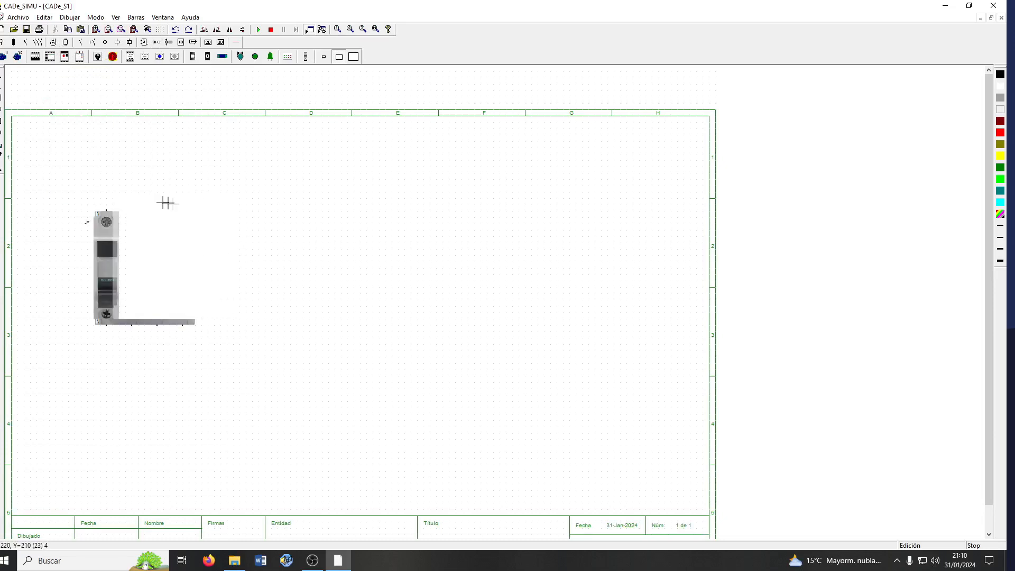
left_click_drag(157, 236, 264, 276)
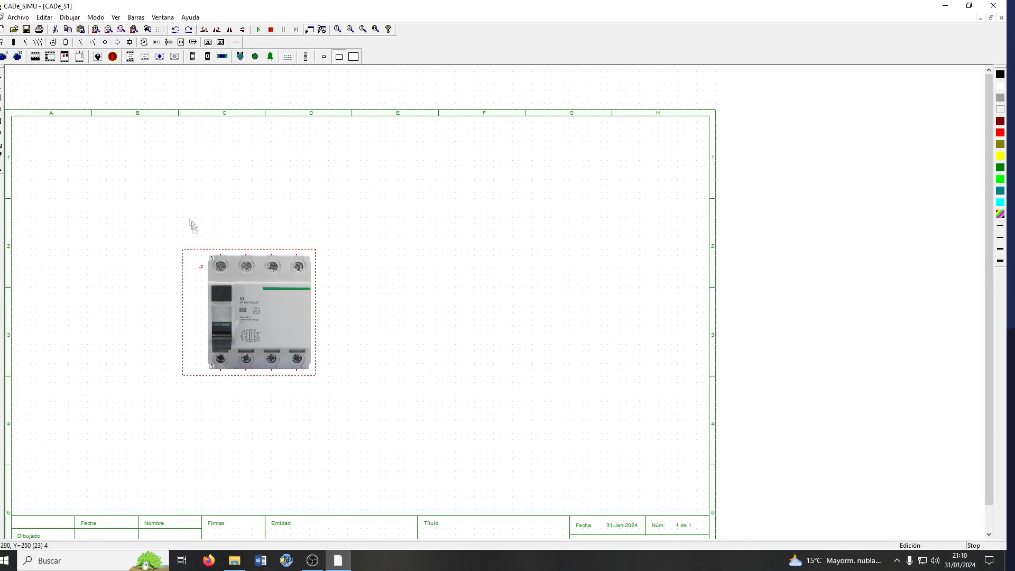
Place a 2D contactor with coil terminals A1 and A2 in columns F and G, level with the breaker.
left_click(130, 57)
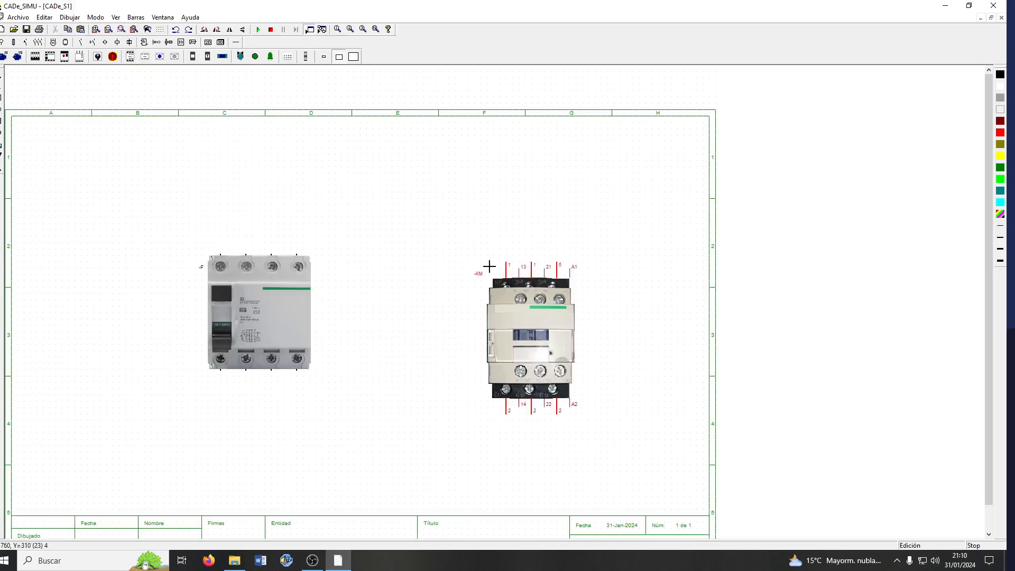
left_click(487, 267)
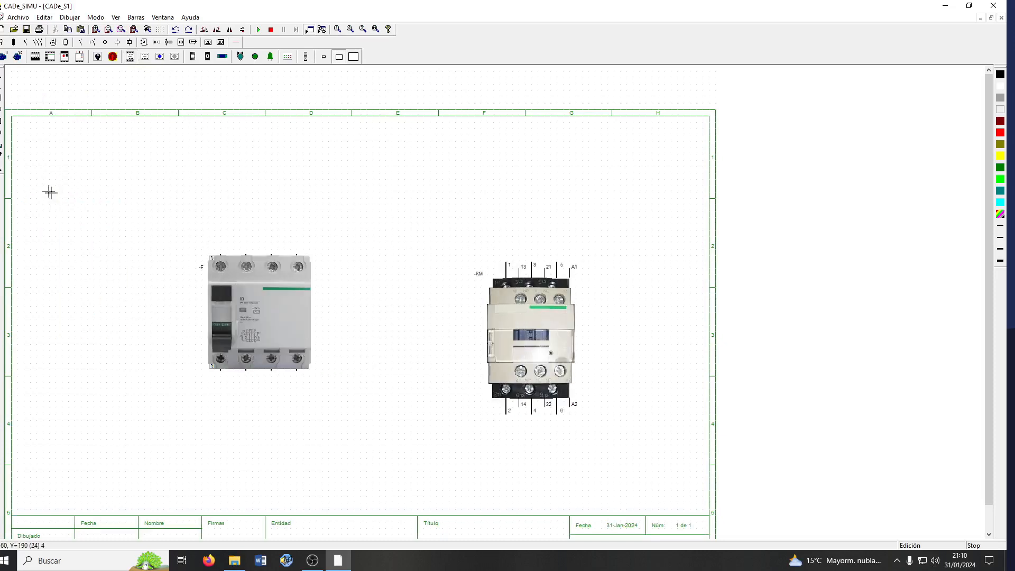
key("Escape")
Place a 2D green pushbutton in column B beside the breaker, and move the contactor above the pushbutton.
left_click(241, 56)
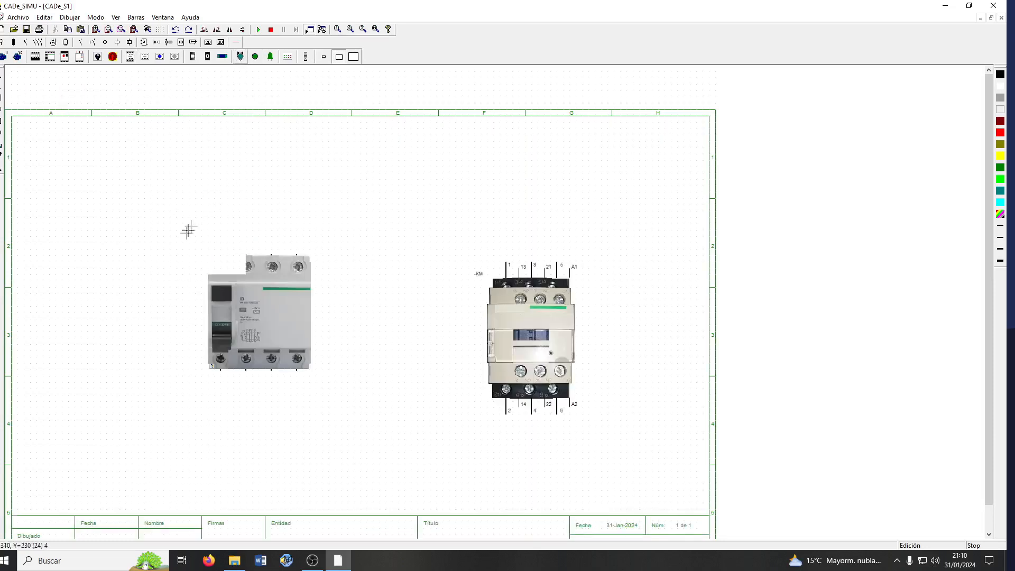
left_click(117, 302)
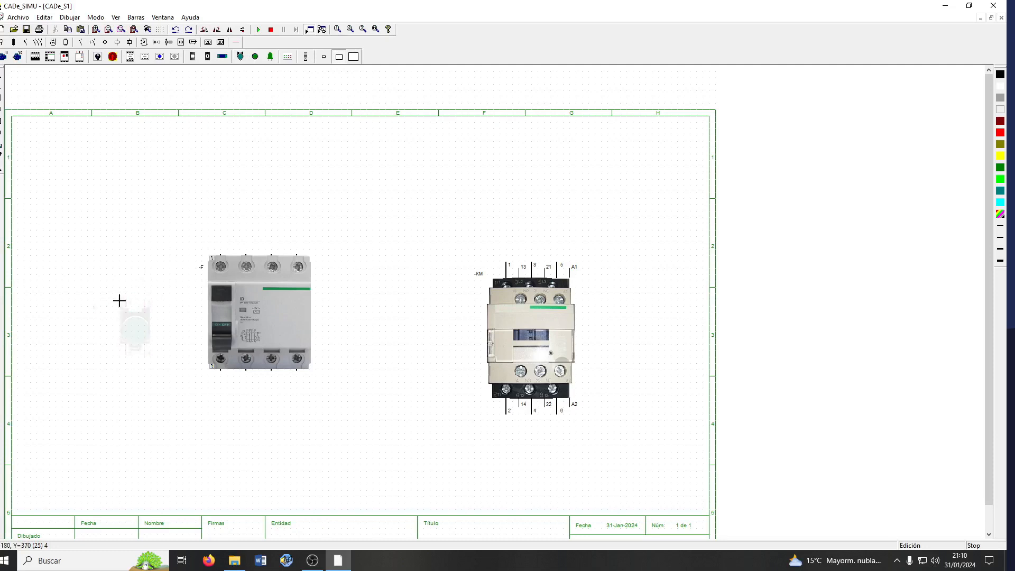
right_click(136, 229)
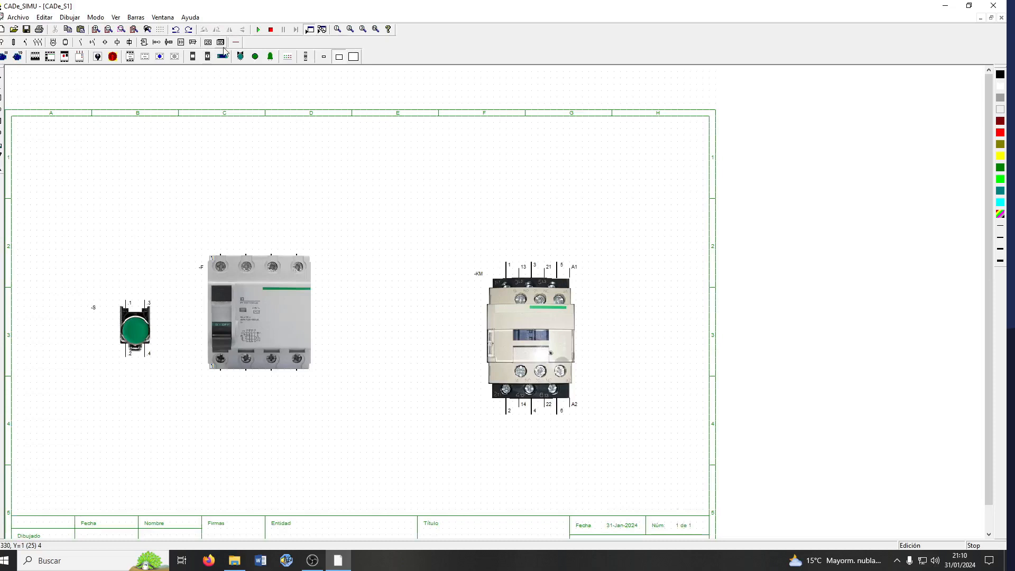
left_click_drag(529, 341, 106, 219)
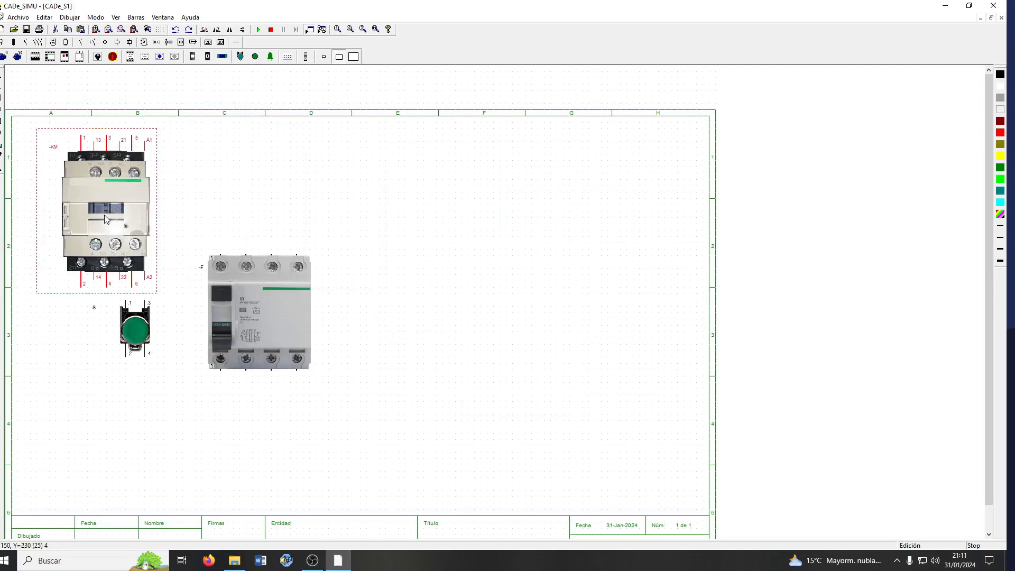
Place a 3D thermal relay in column G, level with the breaker.
left_click(221, 43)
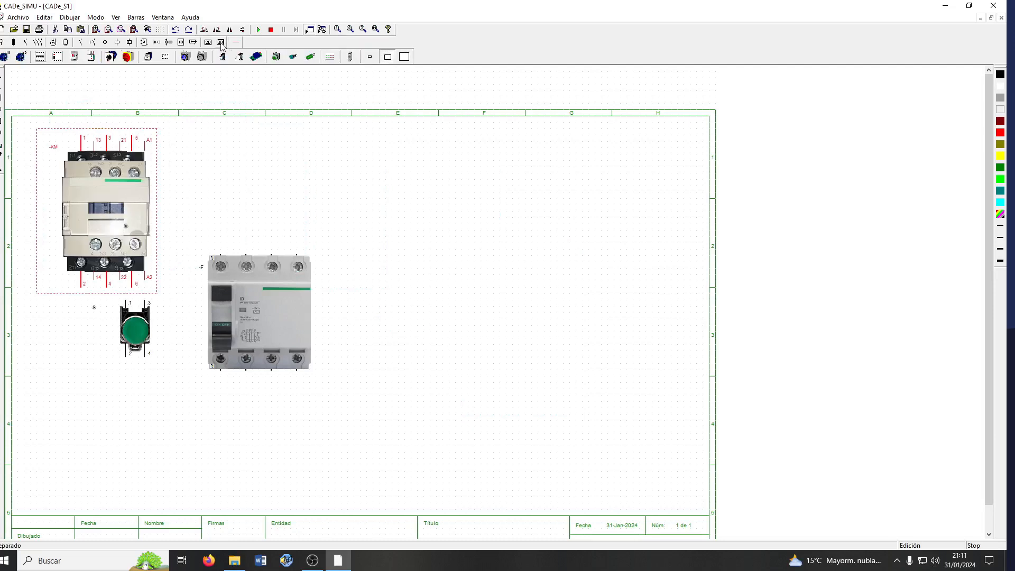
left_click(91, 57)
left_click(519, 255)
left_click(519, 256)
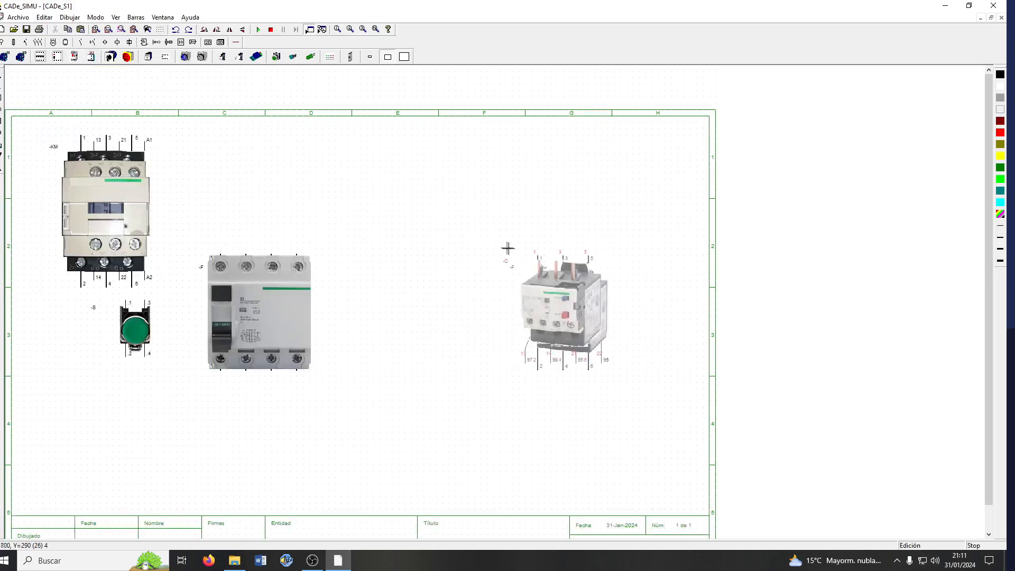
right_click(437, 208)
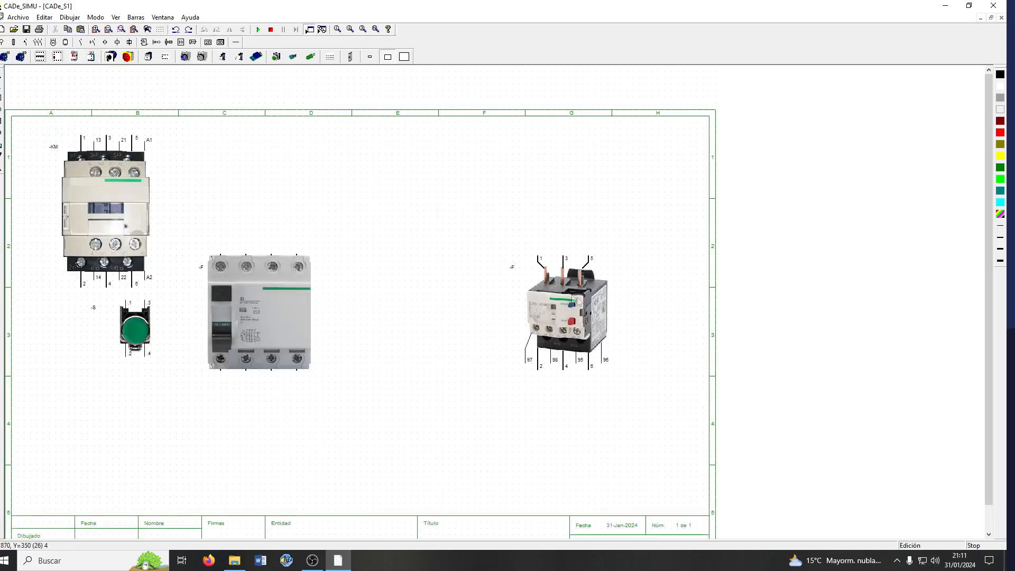
Place a 2D thermal relay in columns E and F, beside the 3D thermal relay.
left_click(208, 42)
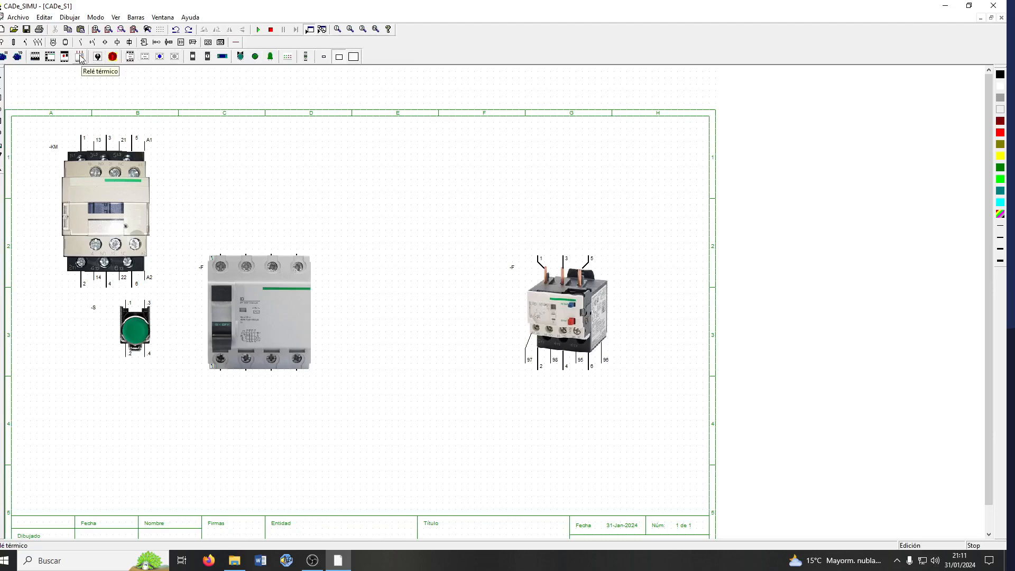
left_click(97, 57)
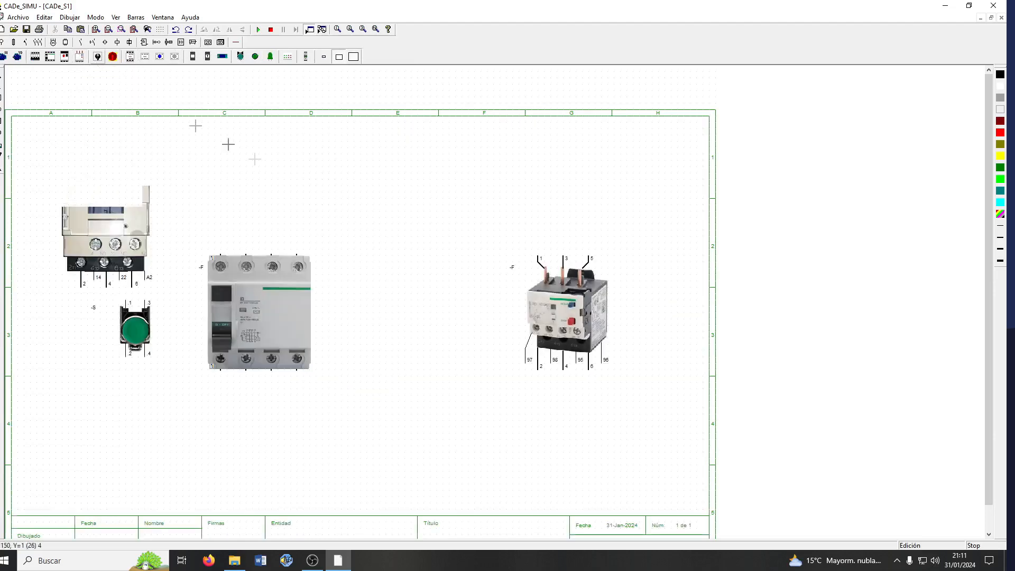
left_click(412, 279)
right_click(445, 195)
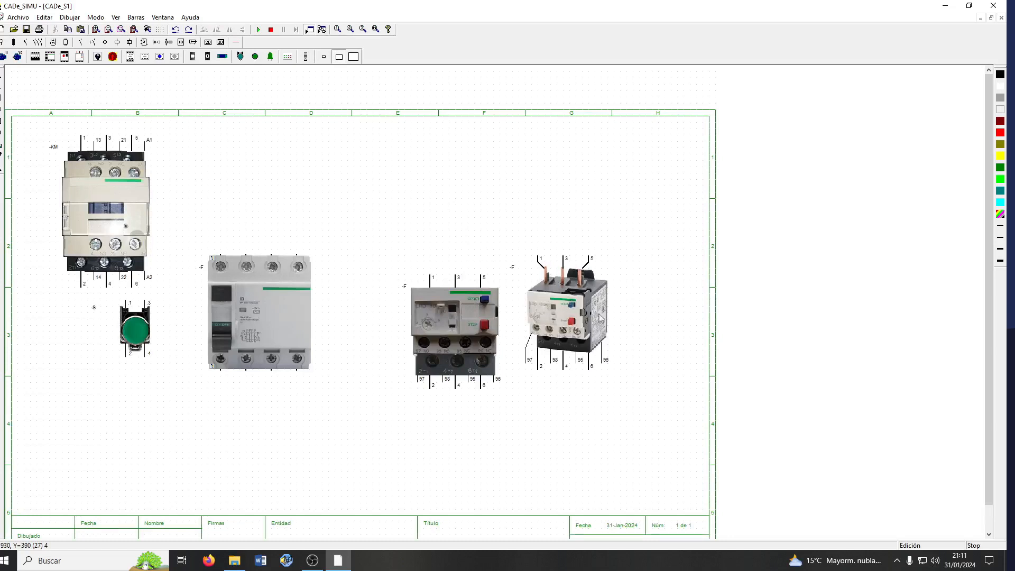
Move the 3D thermal relay slightly away from the 2D thermal relay and lower on the sheet, and deselect it.
left_click_drag(581, 315, 597, 335)
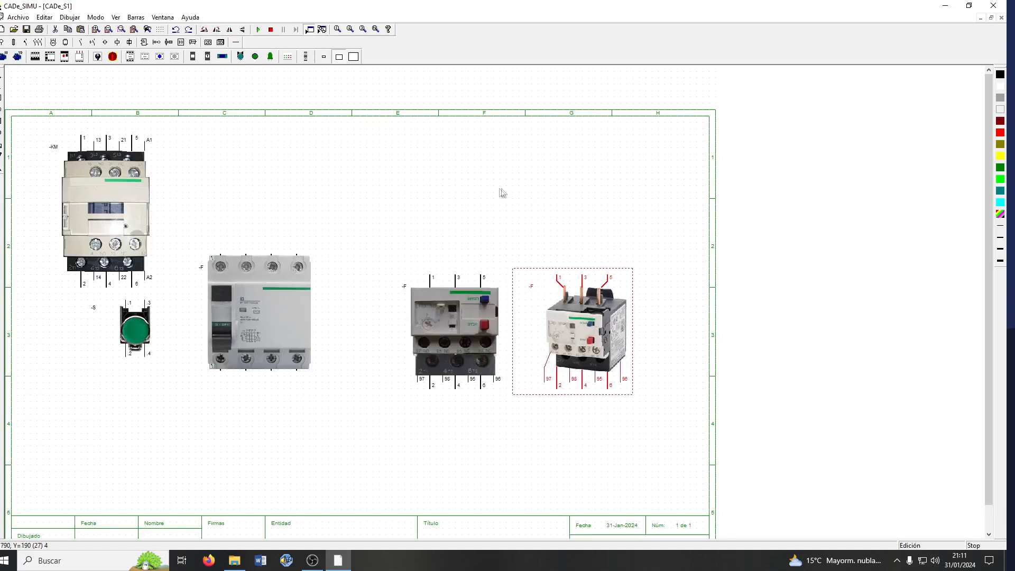
left_click(418, 200)
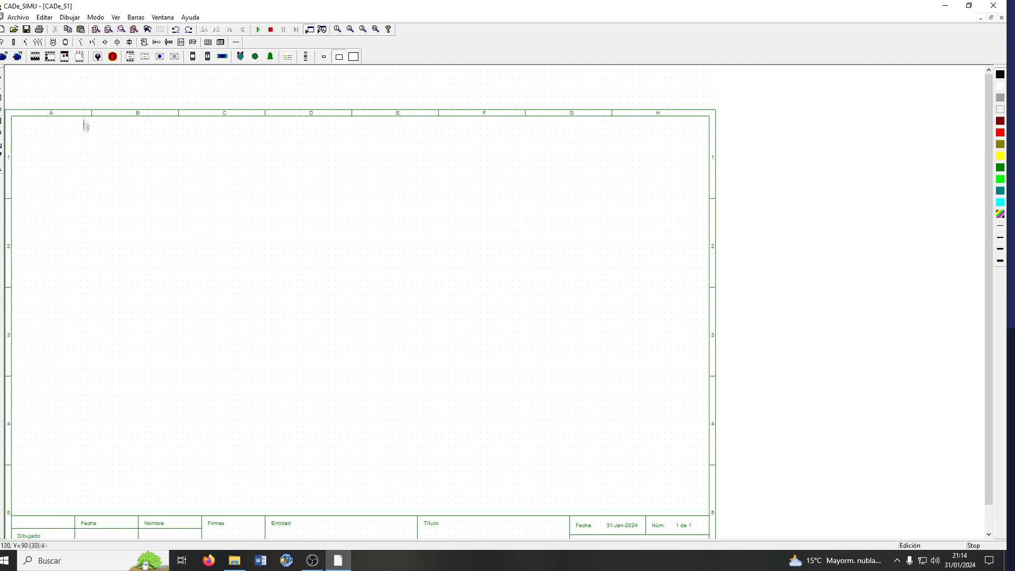
Place a blue three-phase motor image with terminals U1, V1, W1 and PE in column E, just above the title block.
left_click(3, 57)
left_click(378, 431)
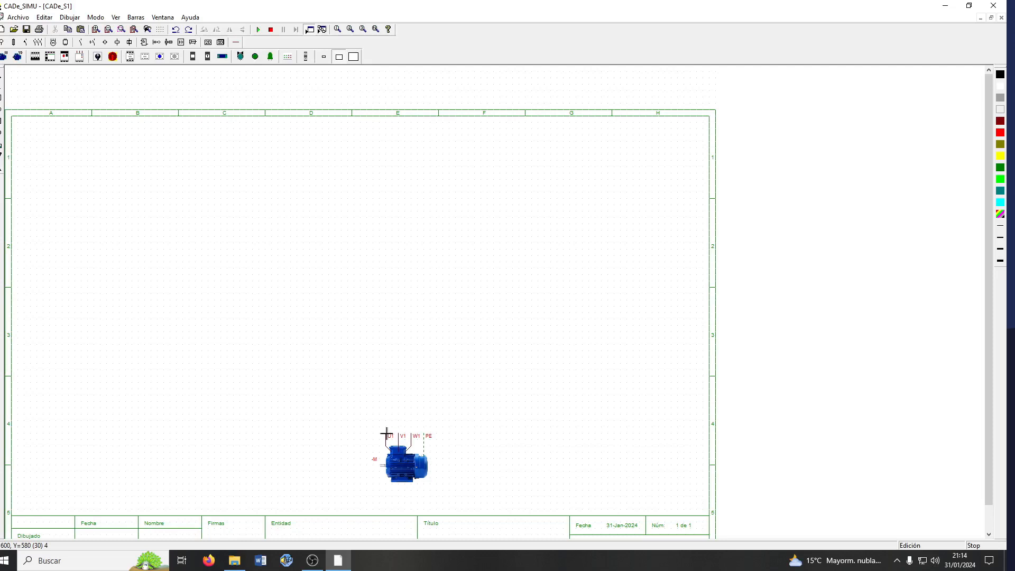
left_click(392, 434)
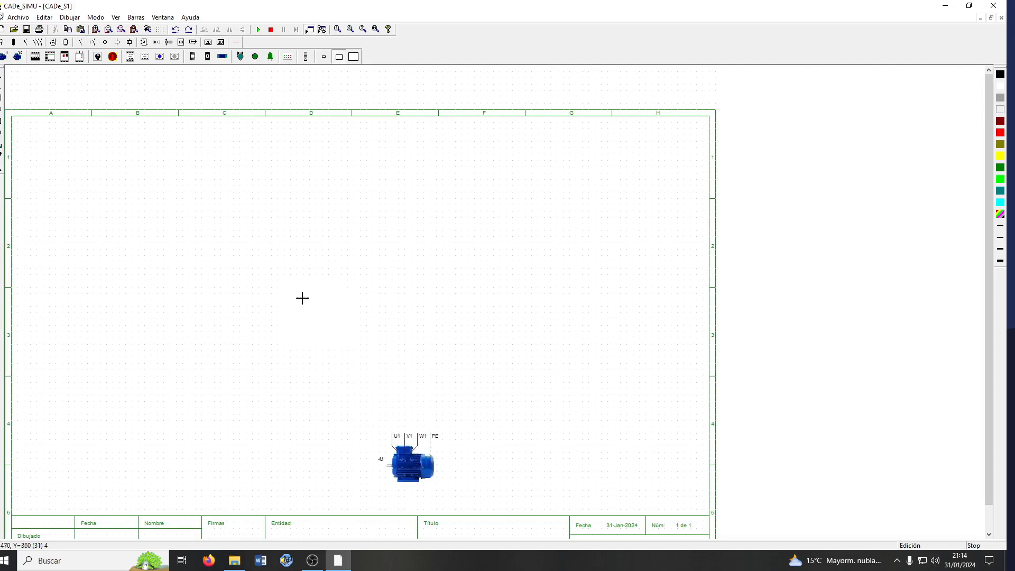
Place an L1, L2, L3 and PE supply in column E, row 1, and a red-and-yellow rotary switch between it and the motor.
left_click(3, 42)
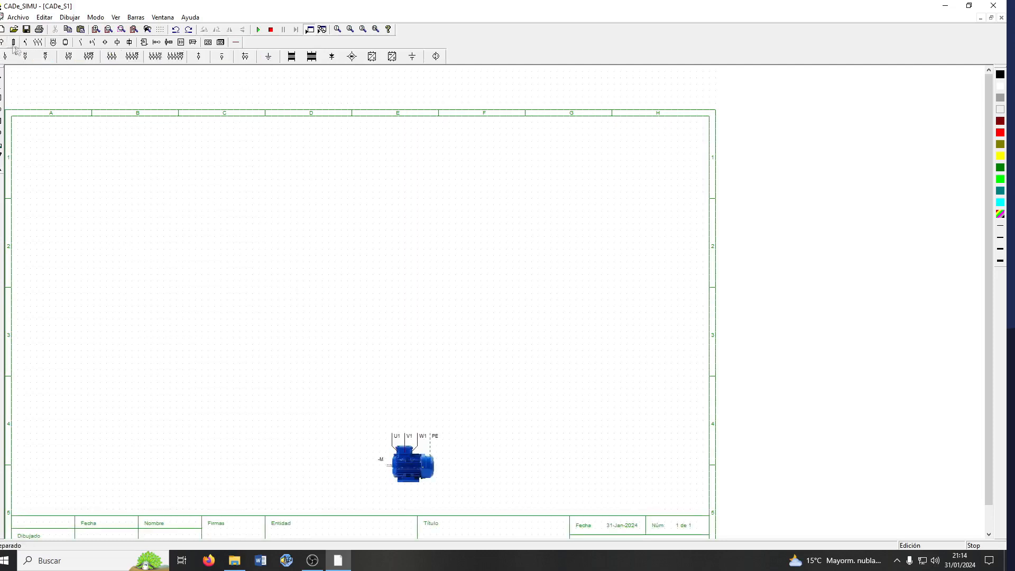
left_click(133, 58)
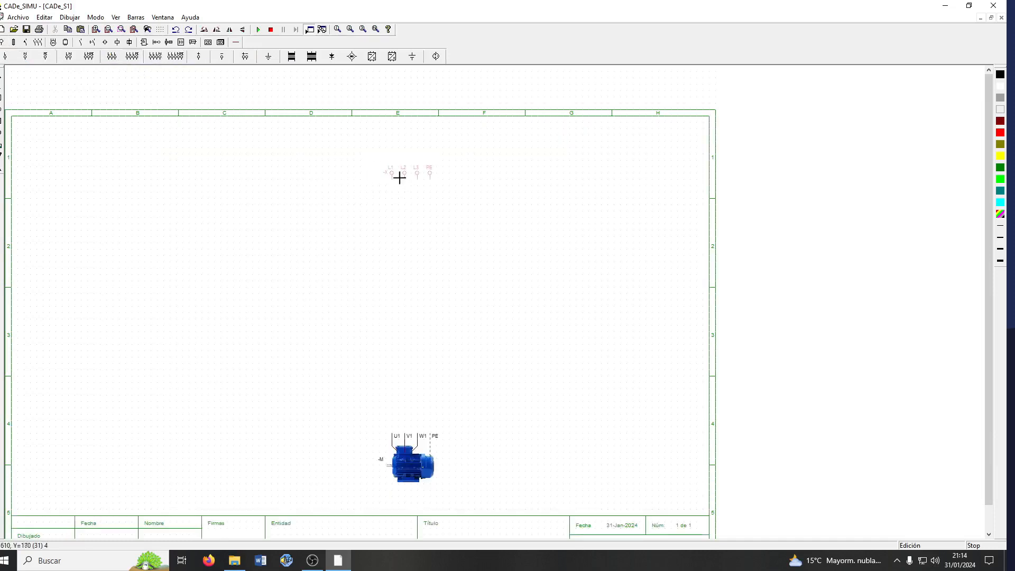
left_click(382, 170)
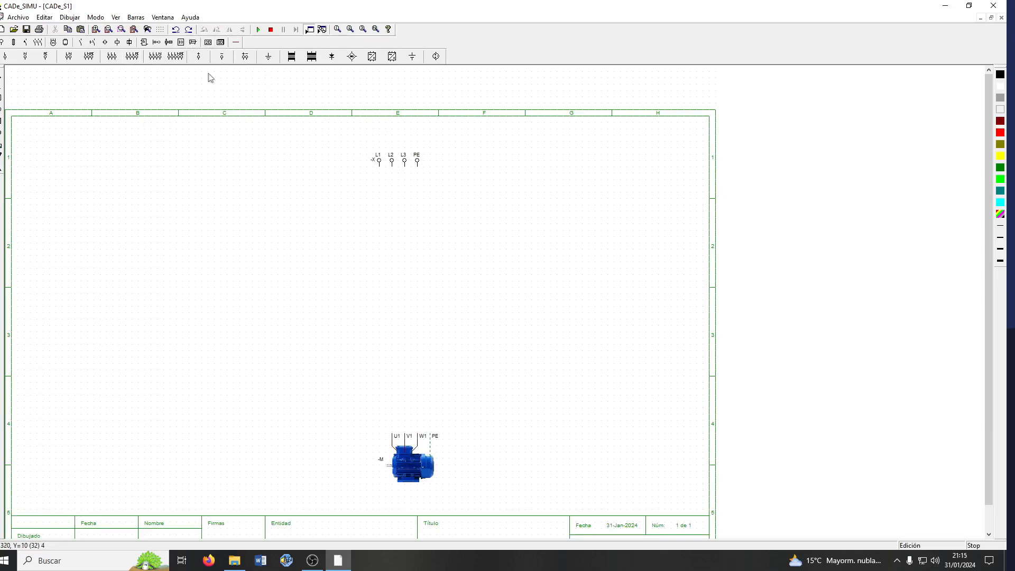
left_click(220, 43)
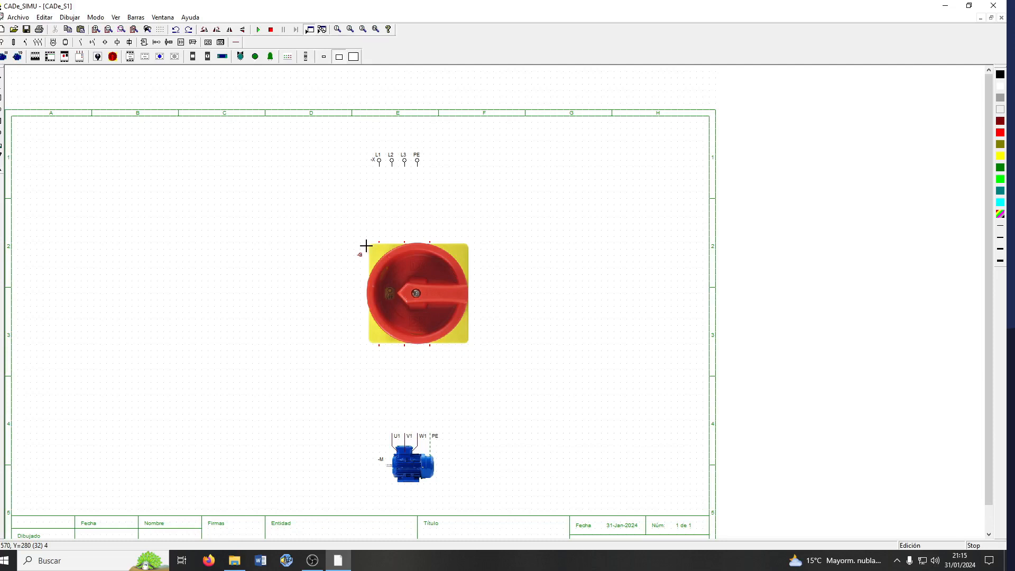
left_click(365, 245)
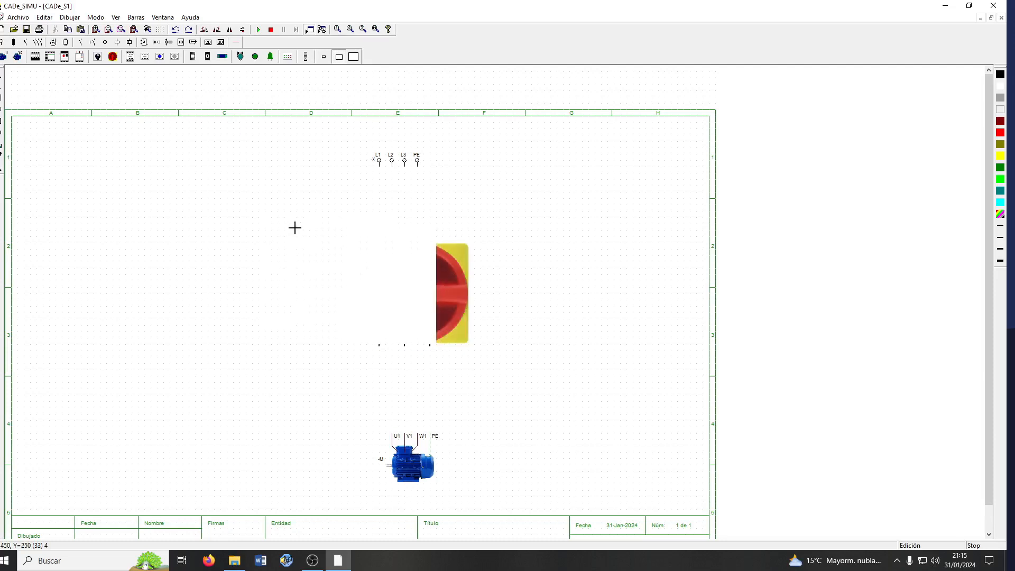
Wire supply phases L1, L2 and L3 to the three upper terminals of the rotary switch with phase conductors.
left_click(236, 43)
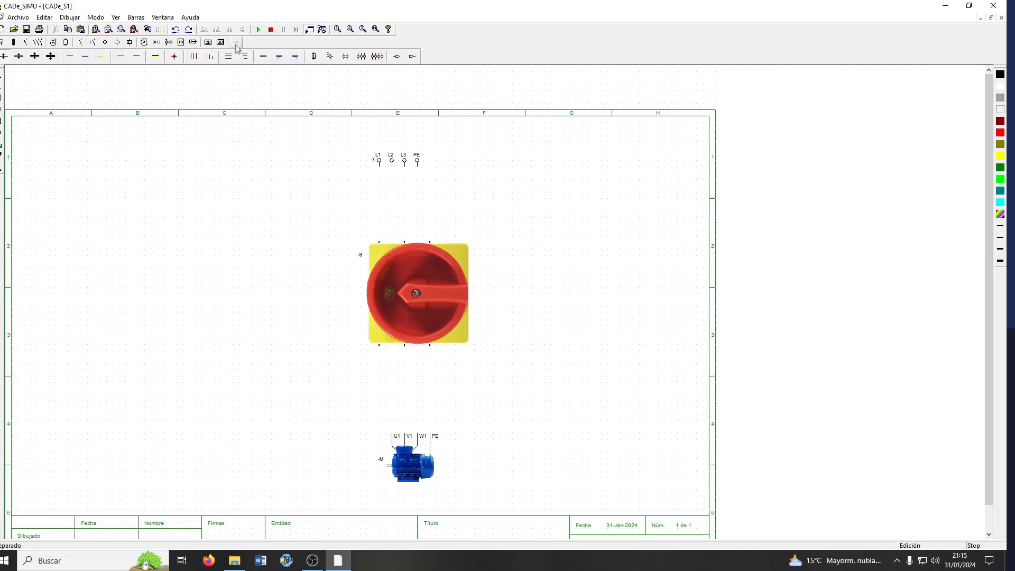
left_click(70, 57)
left_click_drag(380, 171, 376, 242)
left_click_drag(397, 172, 393, 199)
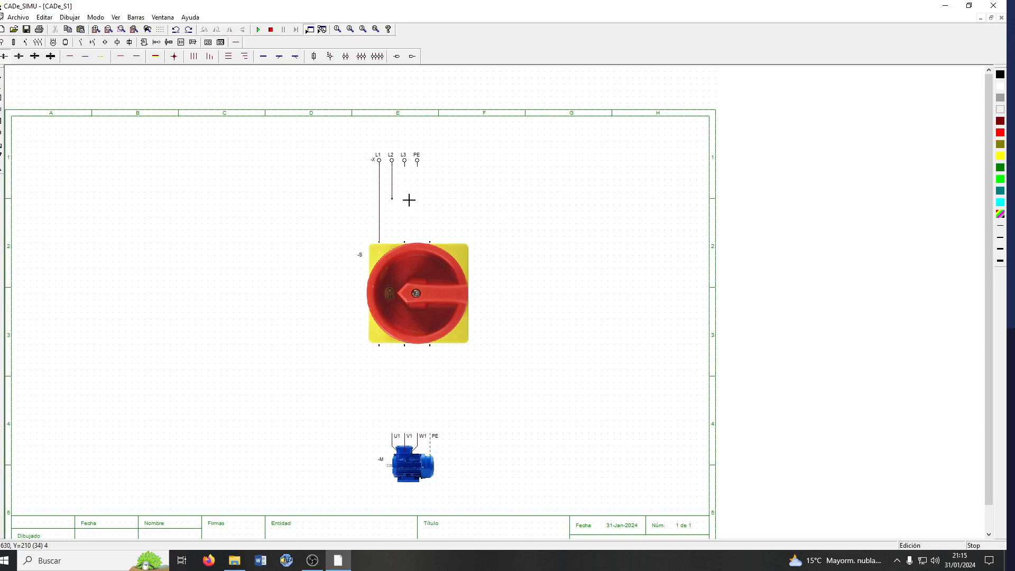
left_click_drag(395, 200, 405, 243)
mouse_move(407, 170)
left_mouse_down()
mouse_move(406, 186)
mouse_move(428, 191)
left_mouse_up()
left_click_drag(430, 189, 429, 243)
Wire the three lower terminals of the rotary switch to motor terminals U1, V1 and W1.
left_click_drag(380, 349, 385, 391)
left_click_drag(381, 387, 392, 392)
left_click_drag(393, 435, 394, 396)
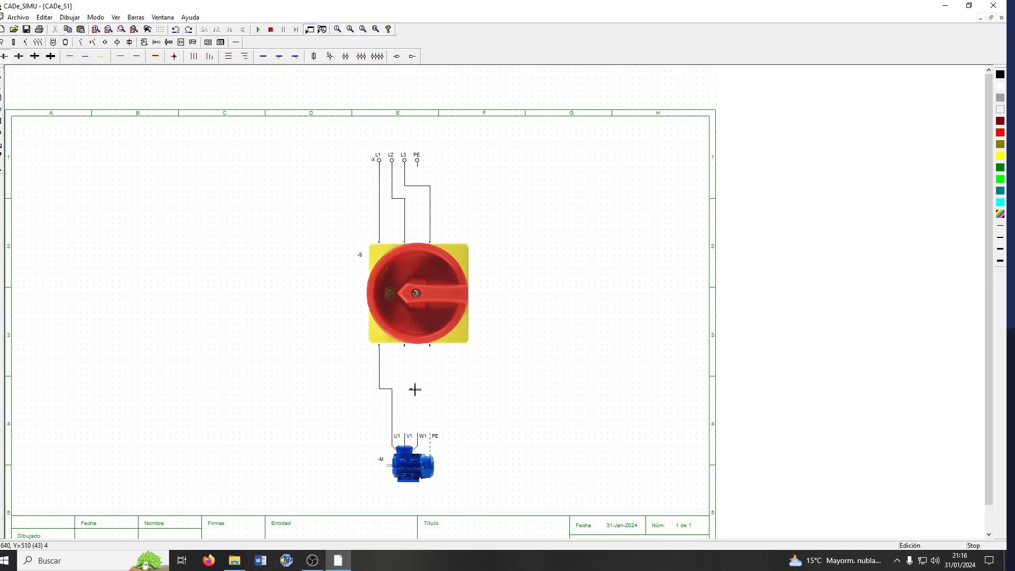
left_click_drag(408, 349, 407, 434)
left_click_drag(430, 353, 428, 372)
left_click_drag(419, 373, 417, 436)
Run a dashed protective earth conductor from the supply's PE around the rotary switch to the motor's PE terminal.
mouse_move(422, 169)
left_mouse_down()
mouse_move(499, 190)
mouse_move(496, 178)
left_mouse_up()
left_click_drag(498, 316, 436, 419)
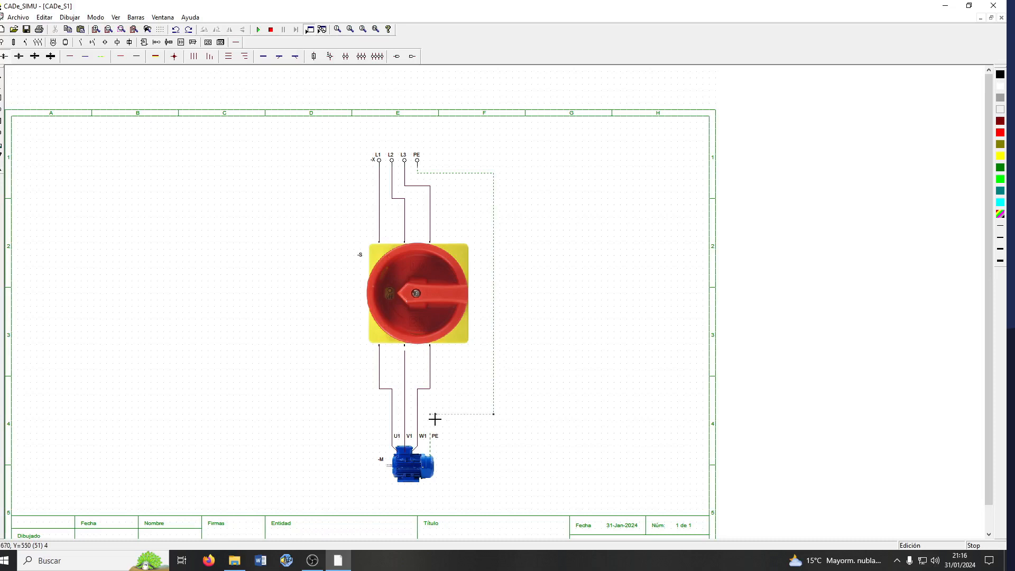
left_click_drag(432, 418, 430, 435)
Adjust the middle wire to close the gaps between the rotary switch's centre lower terminal and motor terminal V1.
left_click(411, 358)
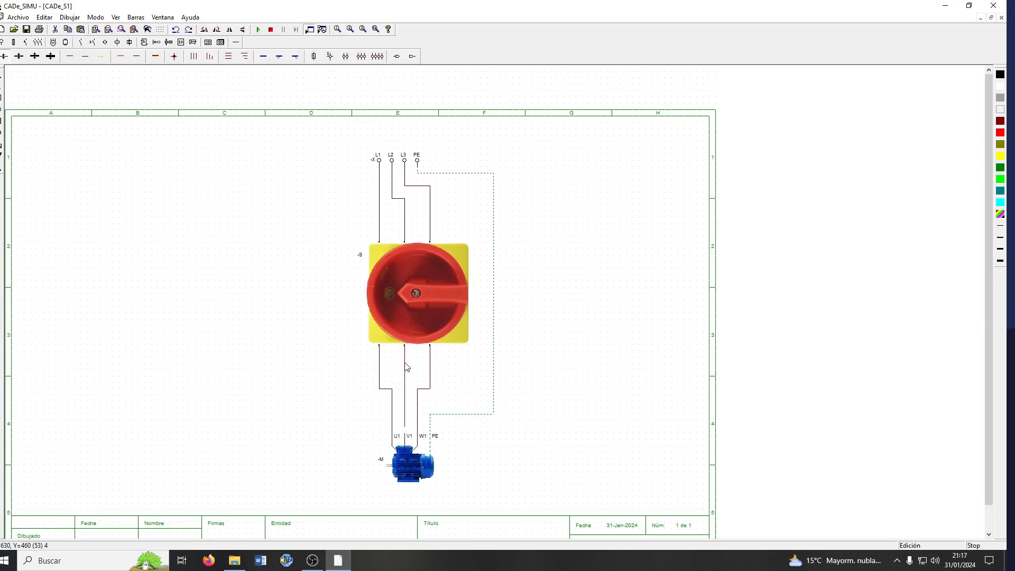
left_click_drag(405, 363, 408, 369)
left_click(71, 57)
right_click(266, 293)
Start the simulation, and turn the rotary switch on and back off to test the motor.
left_click(259, 30)
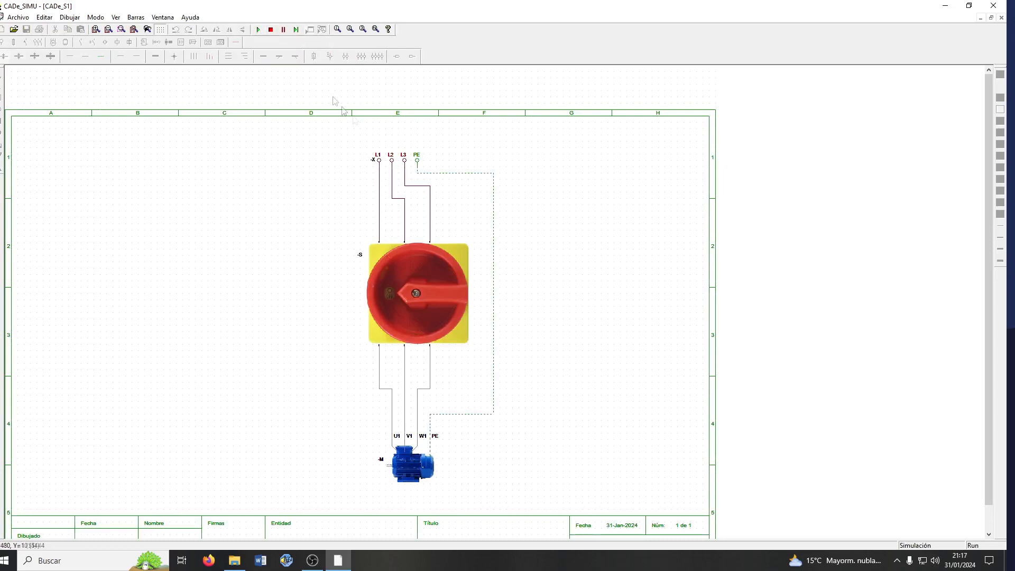
left_click(420, 294)
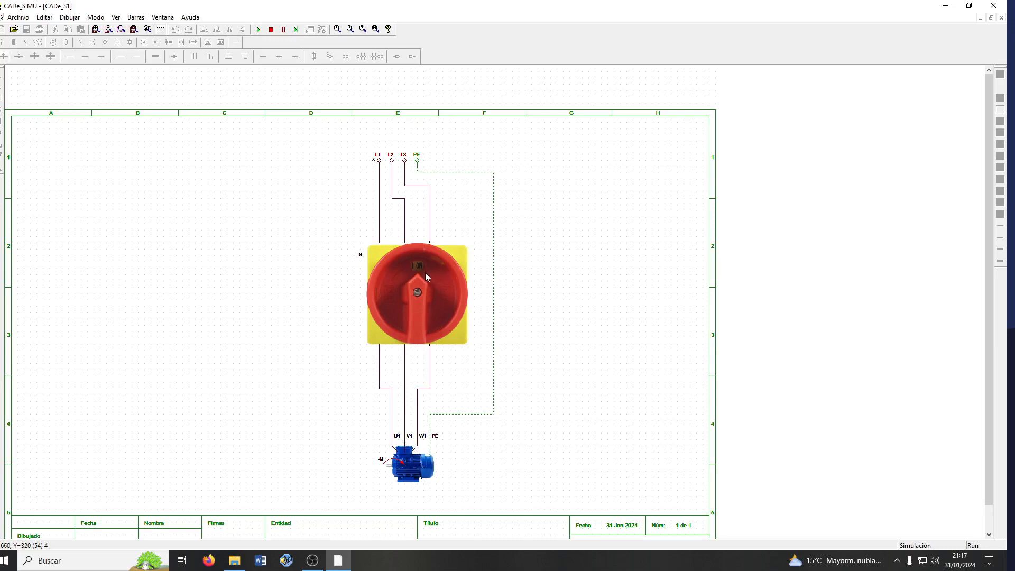
left_click(425, 272)
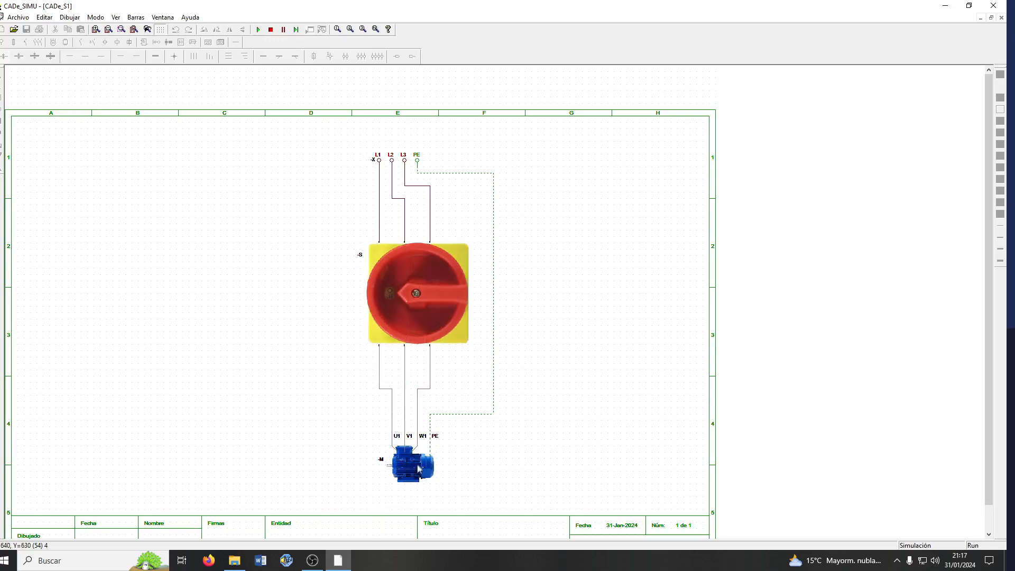